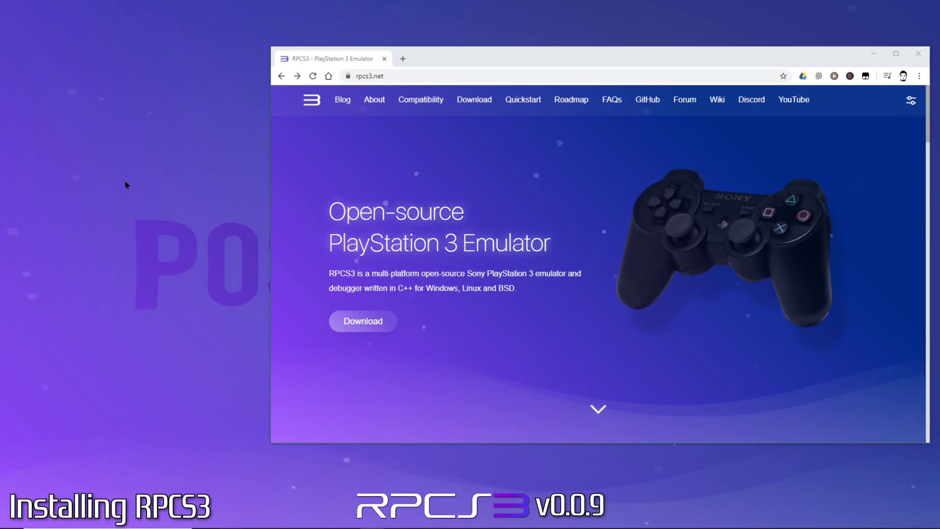
Step: Create a new folder on the desktop named RPCS3
{"action": "right_click", "coordinate": [120, 181]}
{"action": "mouse_move", "coordinate": [141, 286]}
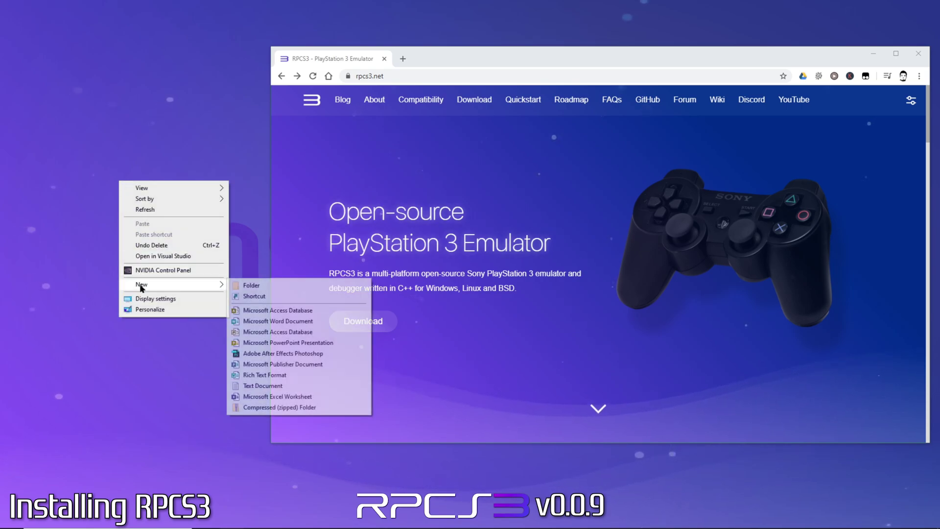
{"action": "left_click", "coordinate": [247, 285]}
{"action": "type", "text": "RPCS3"}
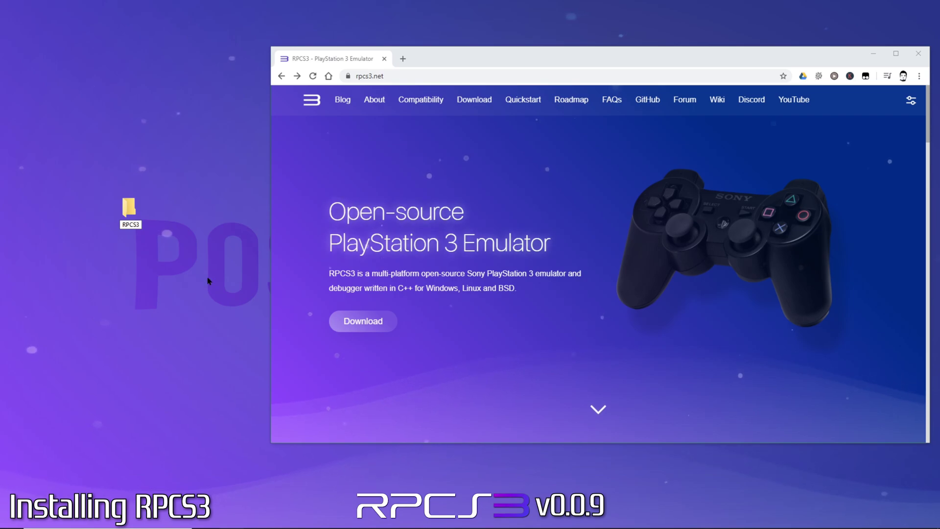
{"action": "left_click", "coordinate": [207, 290]}
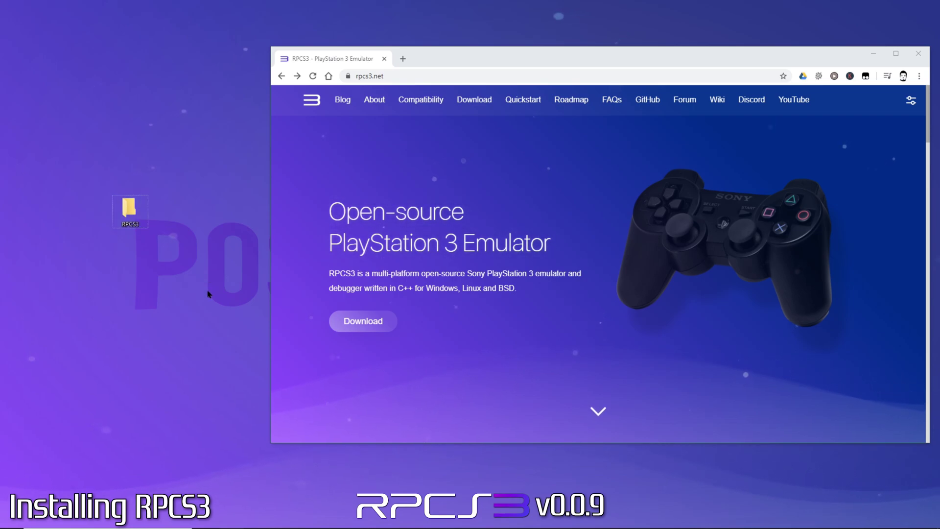
Step: Download the latest Windows build rpcs3-v0.0.9-10173 .7z from rpcs3.net
{"action": "left_click", "coordinate": [361, 322]}
{"action": "scroll", "coordinate": [361, 321], "scroll_direction": "down", "scroll_amount": 2}
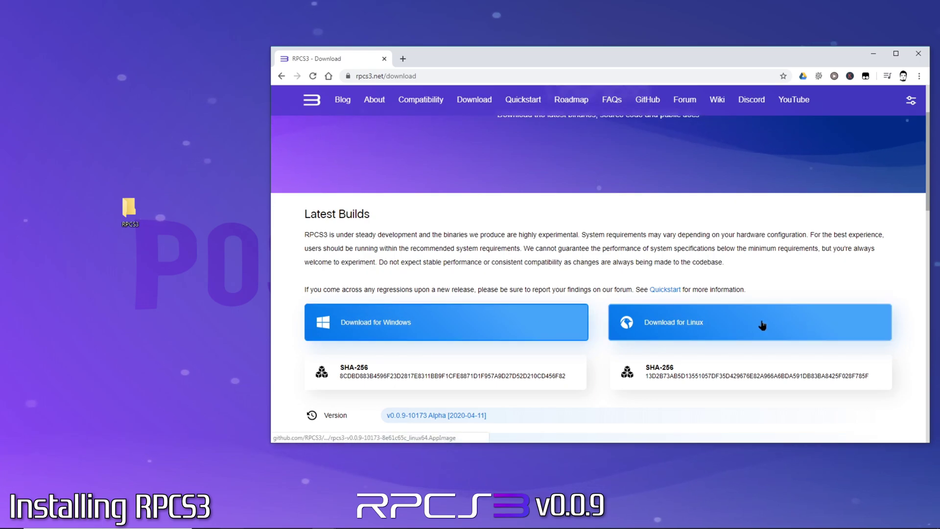
{"action": "left_click", "coordinate": [449, 325]}
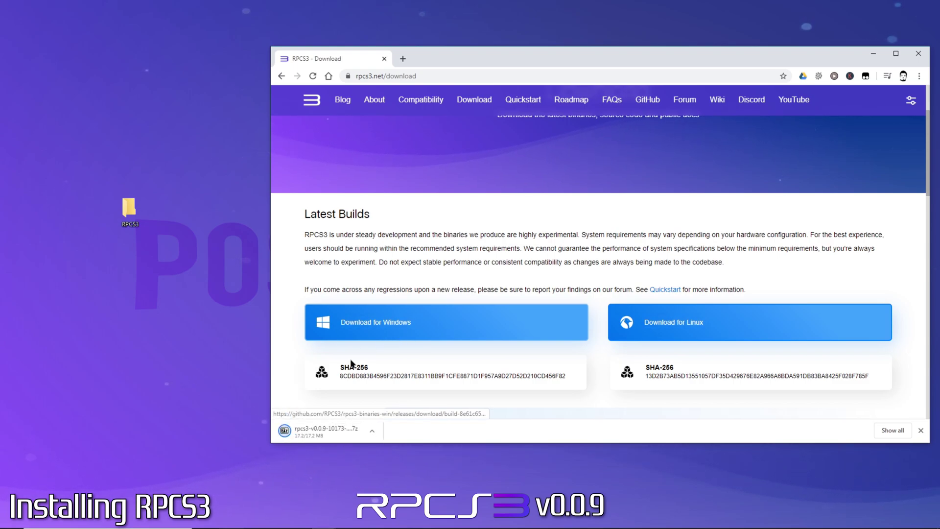
Step: Extract all 13 files from the RPCS3 .7z archive into the desktop RPCS3 folder
{"action": "left_click", "coordinate": [319, 434]}
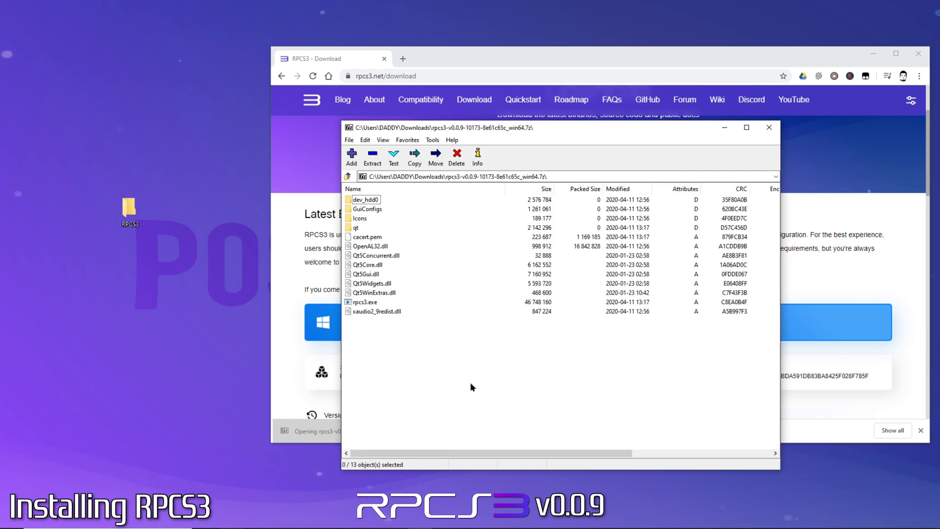
{"action": "key", "text": "ctrl+a"}
{"action": "left_click_drag", "start_coordinate": [371, 278], "coordinate": [138, 218]}
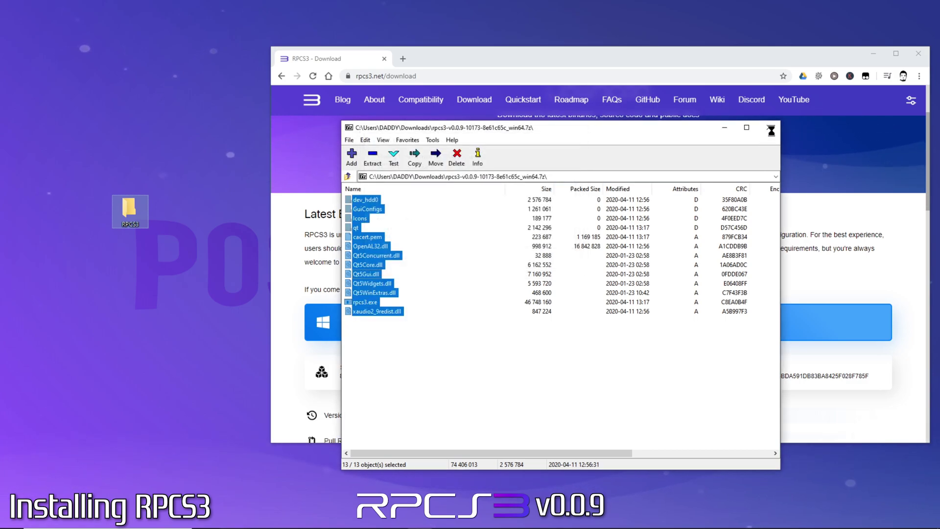
{"action": "left_click", "coordinate": [771, 129]}
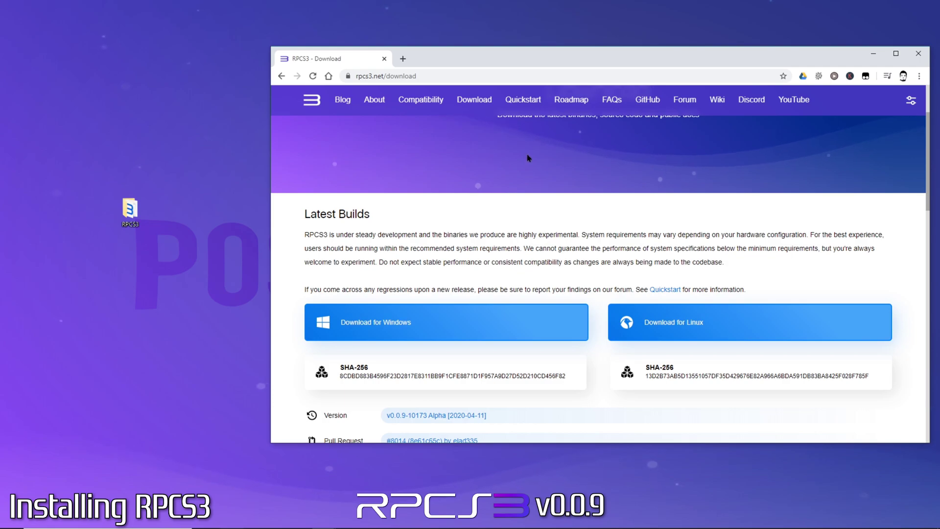
Step: Load the RPCS3 Quickstart guide and scroll down to its Software Requirements section
{"action": "key", "text": "F5"}
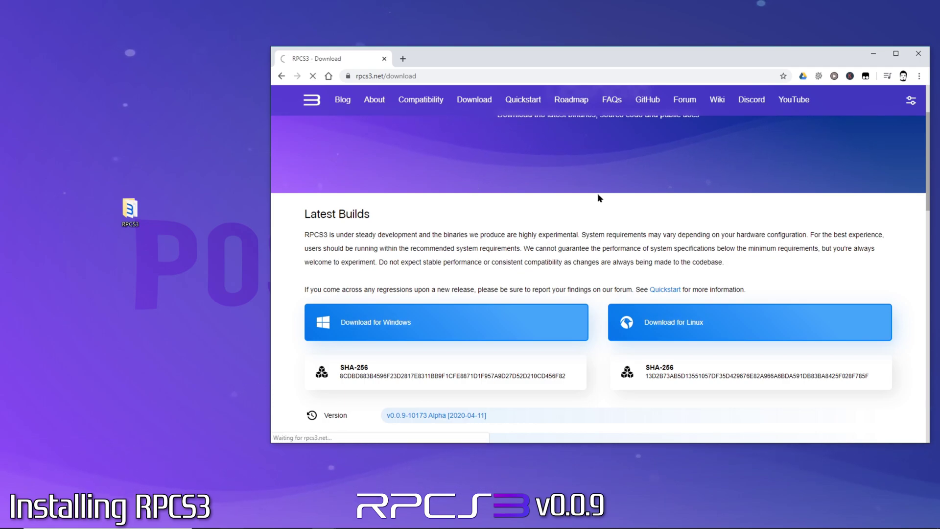
{"action": "scroll", "coordinate": [633, 275], "scroll_direction": "down", "scroll_amount": 3}
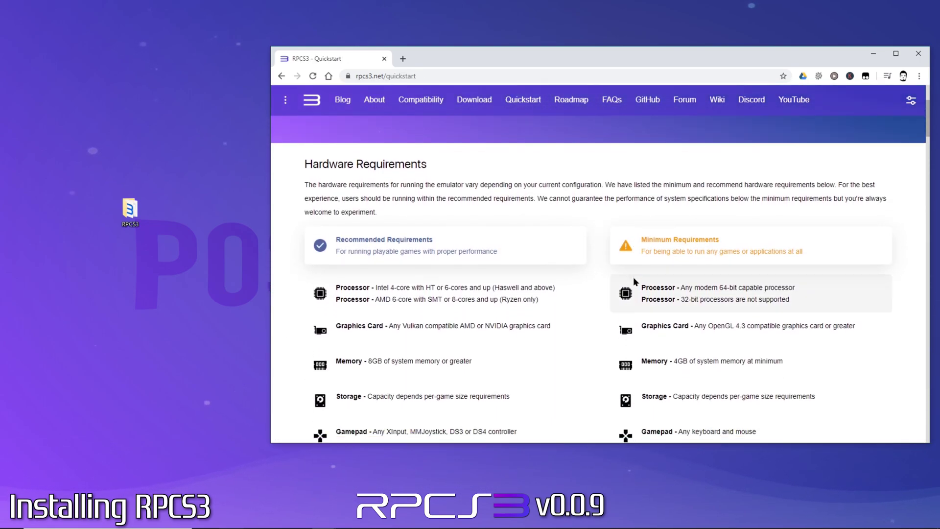
{"action": "scroll", "coordinate": [633, 278], "scroll_direction": "down", "scroll_amount": 2}
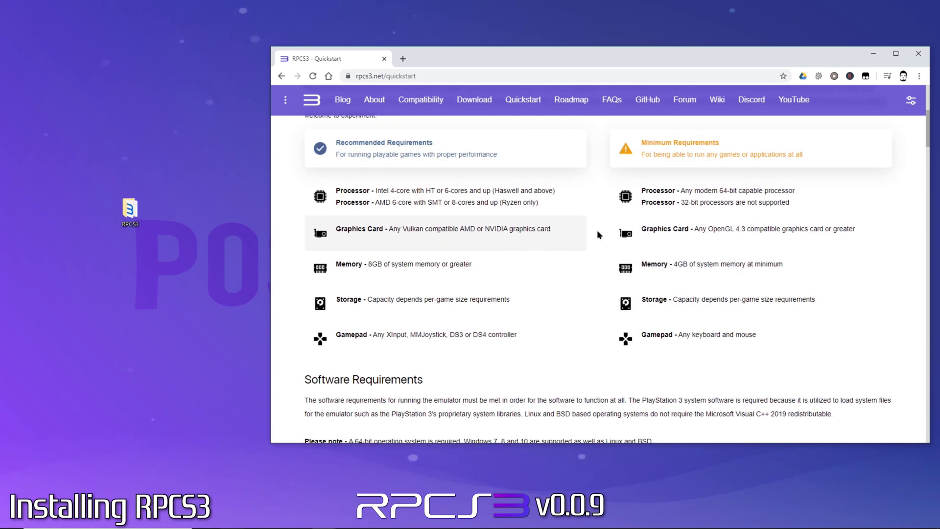
{"action": "scroll", "coordinate": [851, 226], "scroll_direction": "down", "scroll_amount": 1}
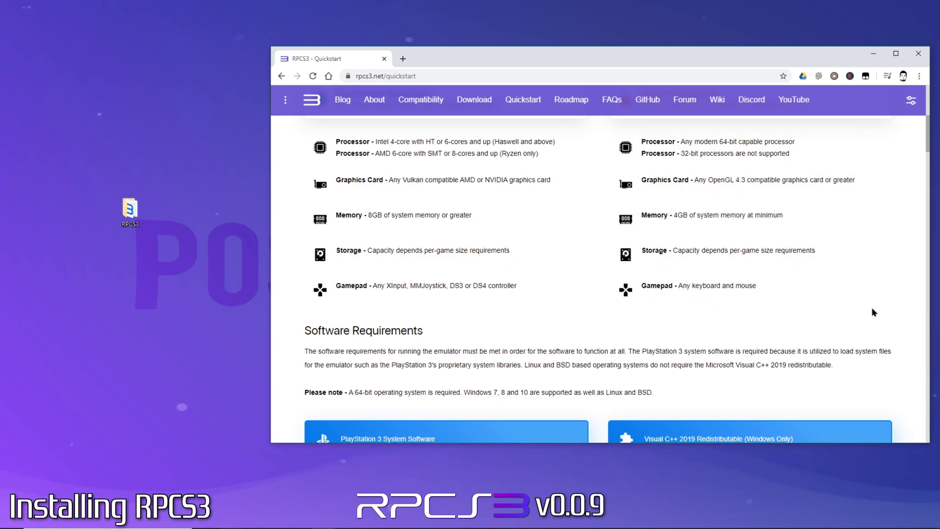
{"action": "scroll", "coordinate": [884, 321], "scroll_direction": "down", "scroll_amount": 4}
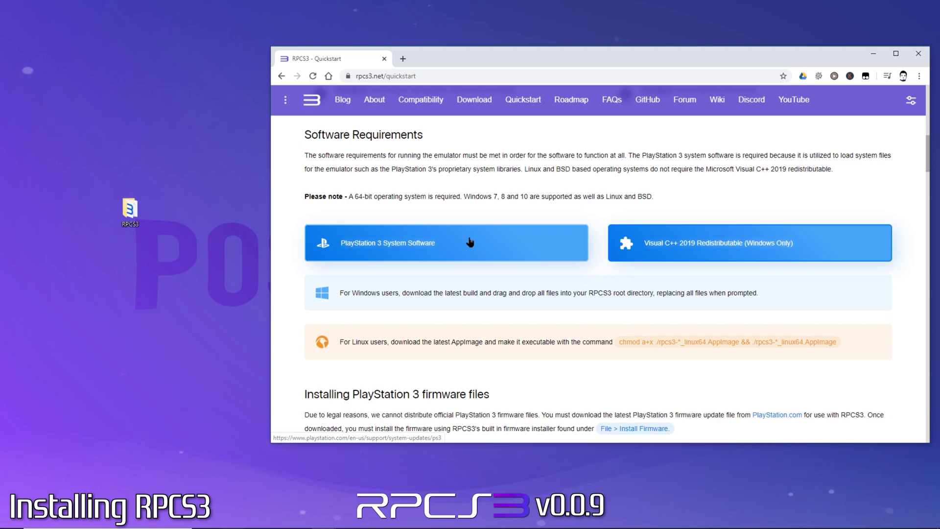
Step: Download the PS3 system software 4.86 file PS3UPDAT.PUP from the PlayStation website
{"action": "right_click", "coordinate": [449, 241]}
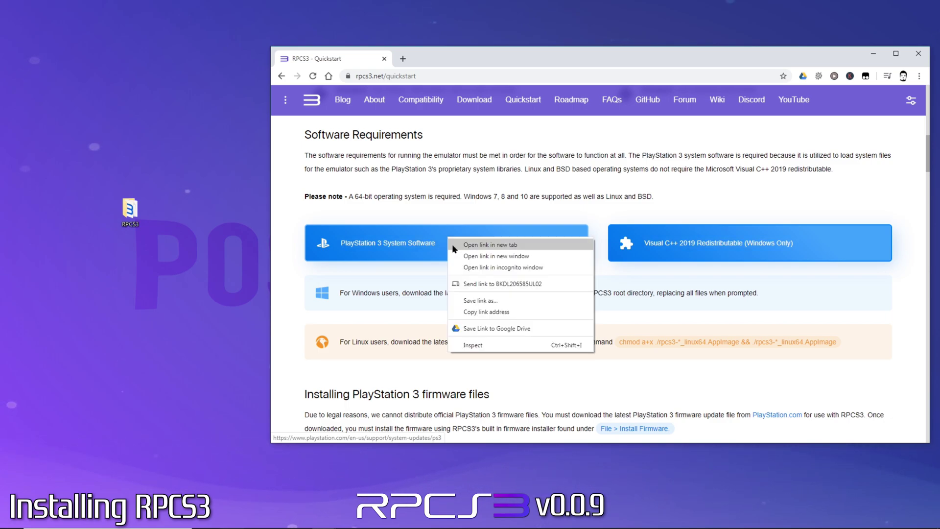
{"action": "left_click", "coordinate": [461, 256]}
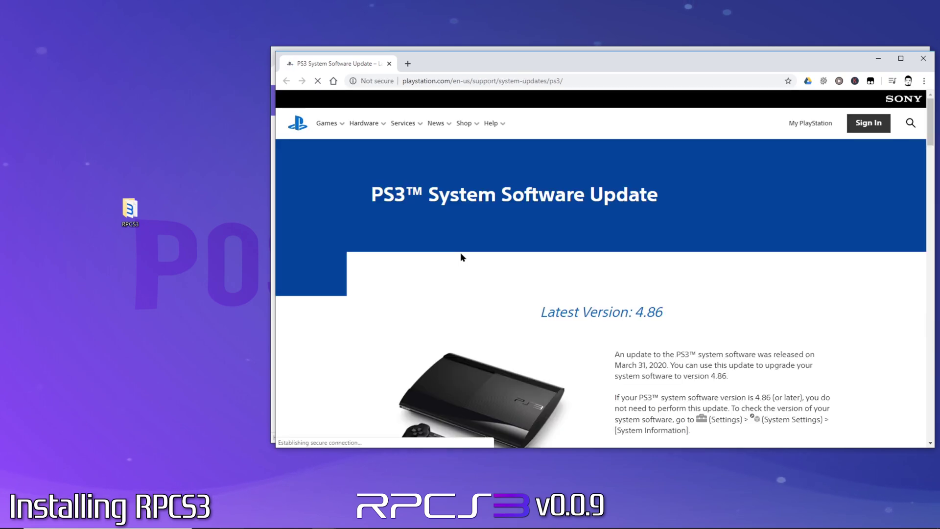
{"action": "scroll", "coordinate": [653, 241], "scroll_direction": "down", "scroll_amount": 6}
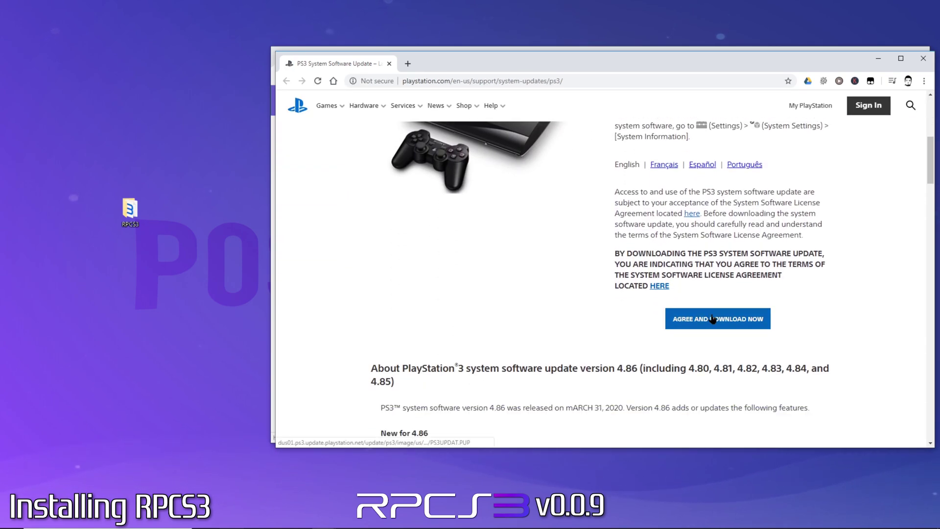
{"action": "left_click", "coordinate": [713, 318]}
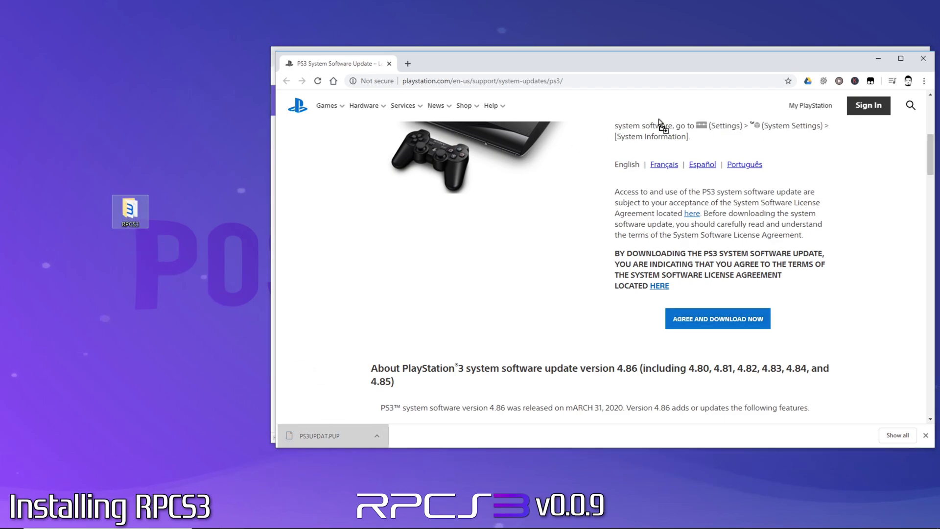
{"action": "left_click", "coordinate": [923, 58]}
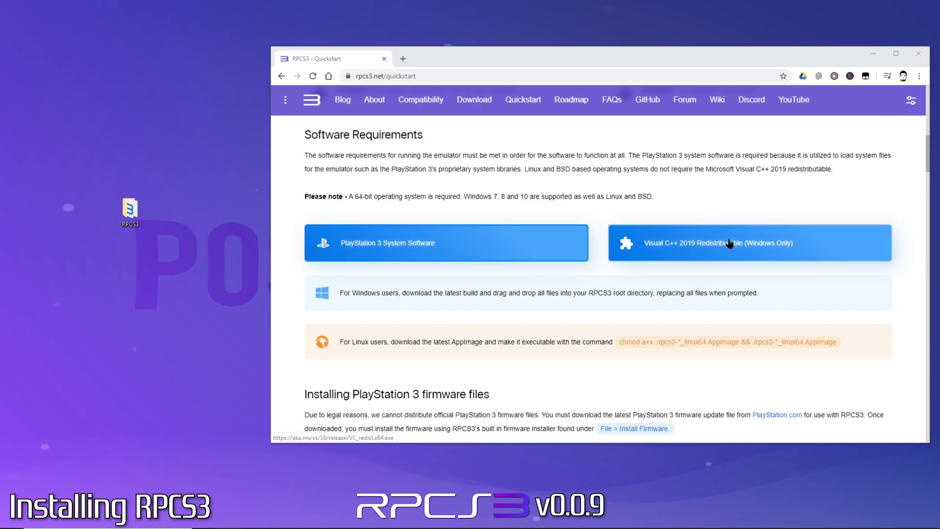
Step: Download and install Visual C++ 2015-2019 Redistributable (x64) 14.25.28508 without restarting
{"action": "left_click", "coordinate": [811, 242]}
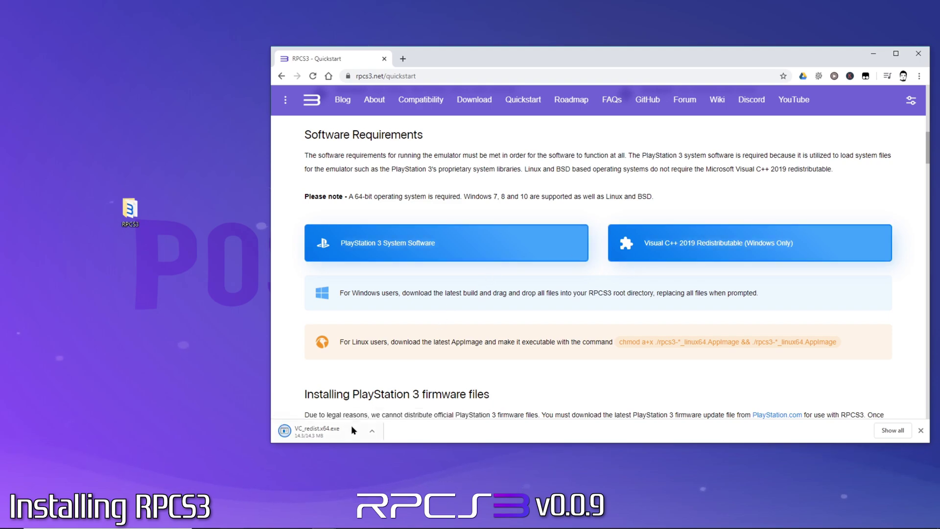
{"action": "left_click", "coordinate": [320, 436]}
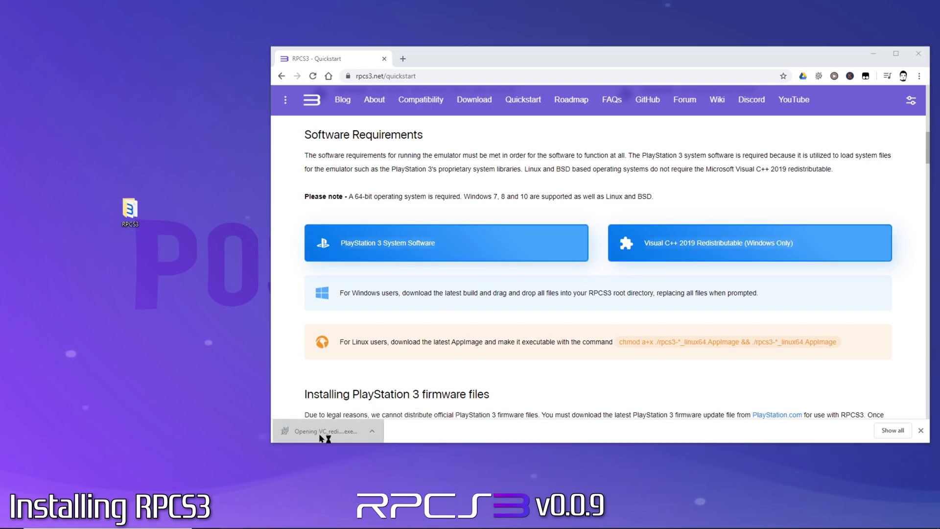
{"action": "left_click", "coordinate": [362, 314]}
{"action": "left_click", "coordinate": [525, 325]}
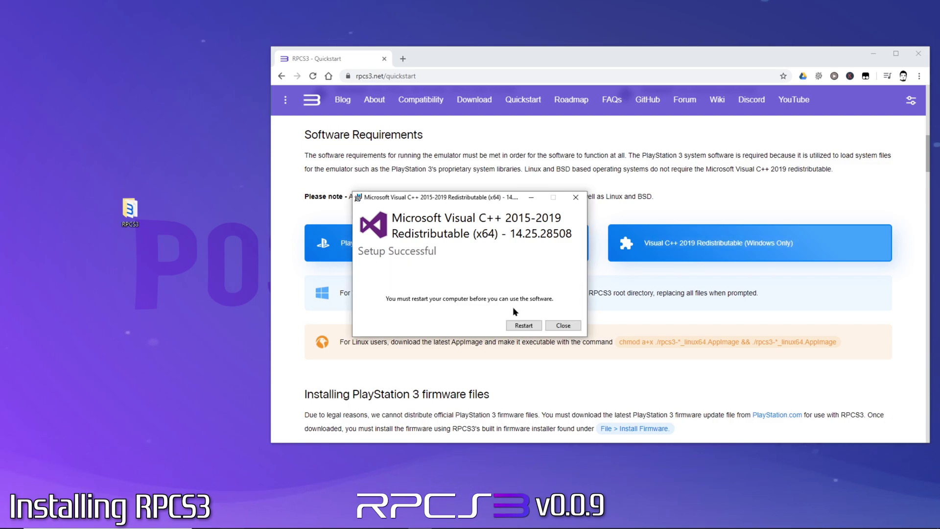
{"action": "left_click", "coordinate": [556, 326]}
Step: Go to the RPCS3 game compatibility list
{"action": "scroll", "coordinate": [557, 325], "scroll_direction": "up", "scroll_amount": 4}
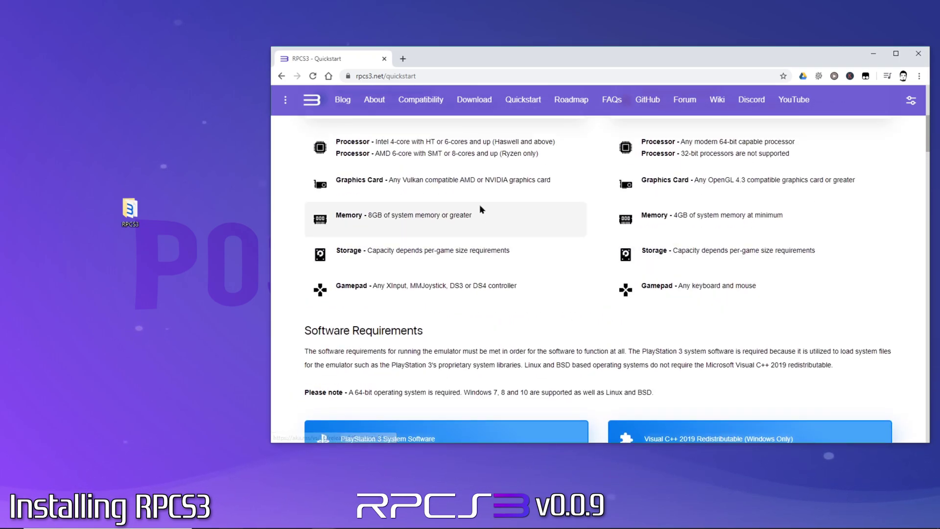
{"action": "left_click", "coordinate": [432, 101]}
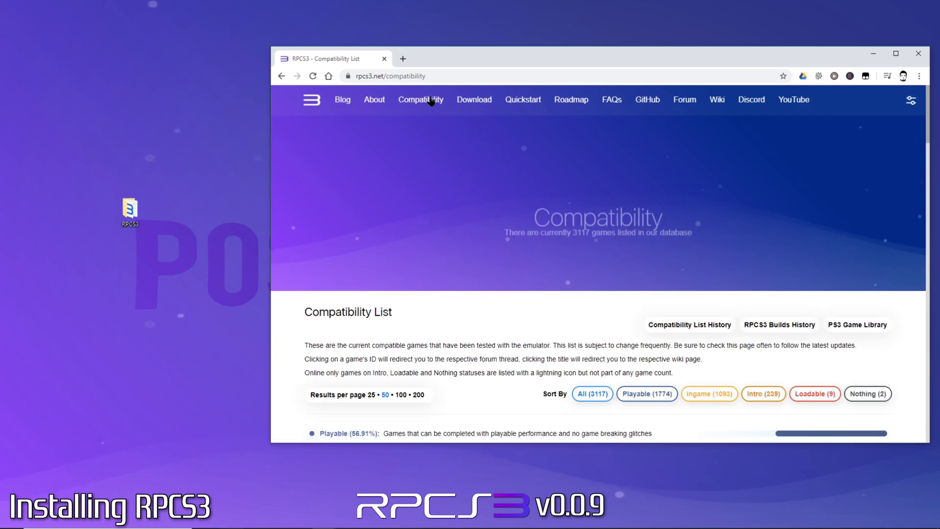
{"action": "scroll", "coordinate": [459, 233], "scroll_direction": "down", "scroll_amount": 3}
{"action": "scroll", "coordinate": [459, 233], "scroll_direction": "up", "scroll_amount": 1}
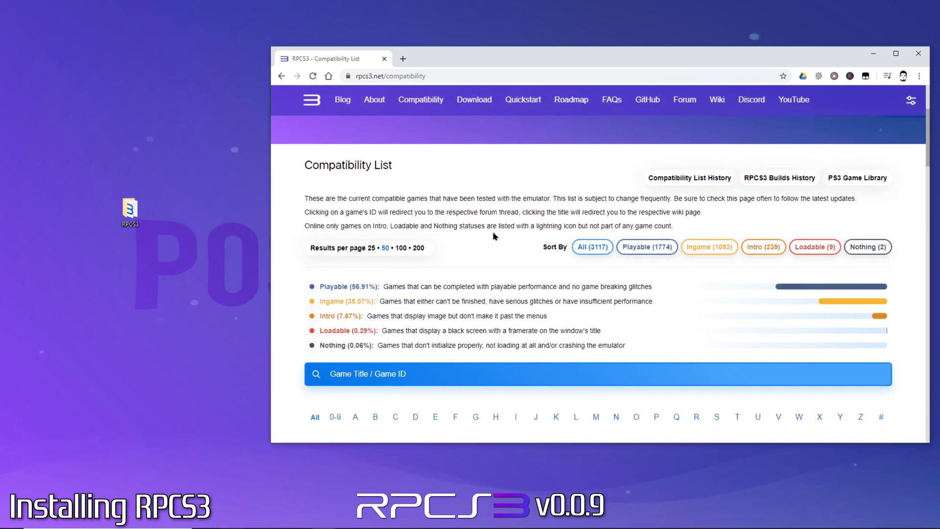
{"action": "scroll", "coordinate": [447, 260], "scroll_direction": "down", "scroll_amount": 2}
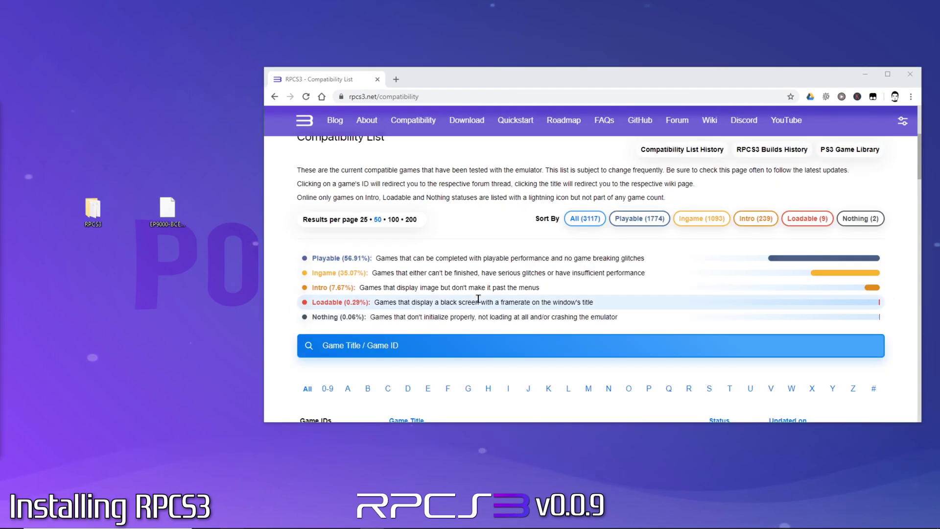
{"action": "scroll", "coordinate": [493, 293], "scroll_direction": "down", "scroll_amount": 3}
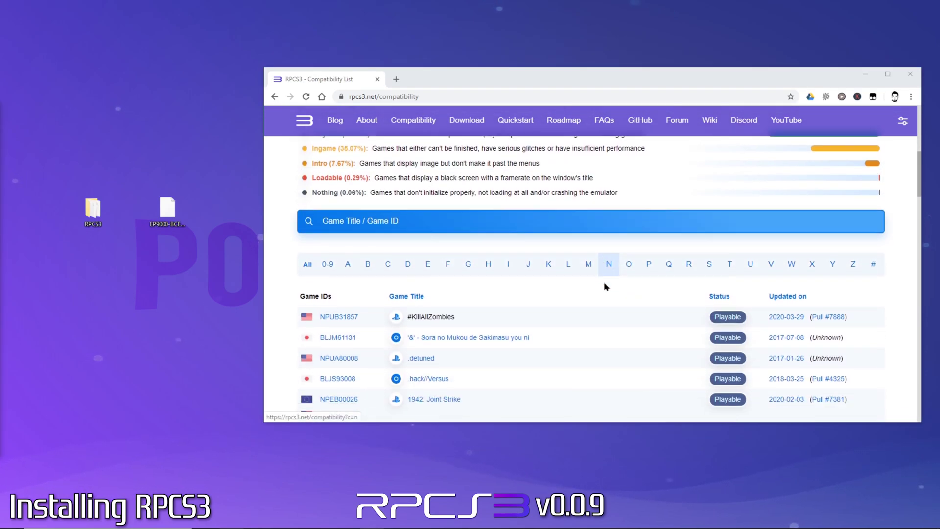
{"action": "scroll", "coordinate": [525, 210], "scroll_direction": "up", "scroll_amount": 2}
Step: Search the compatibility list for 'red dead redemption' and browse the five Ingame results
{"action": "left_click", "coordinate": [379, 254]}
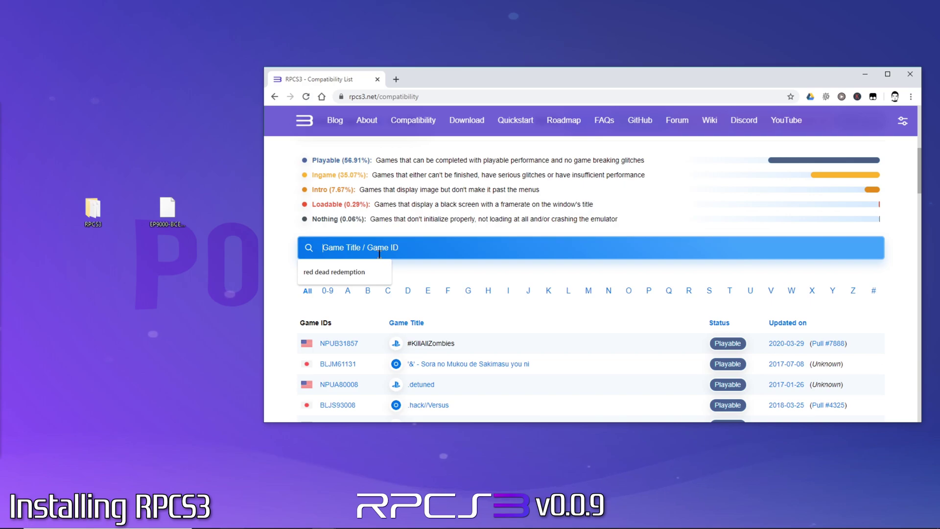
{"action": "type", "text": "red dead"}
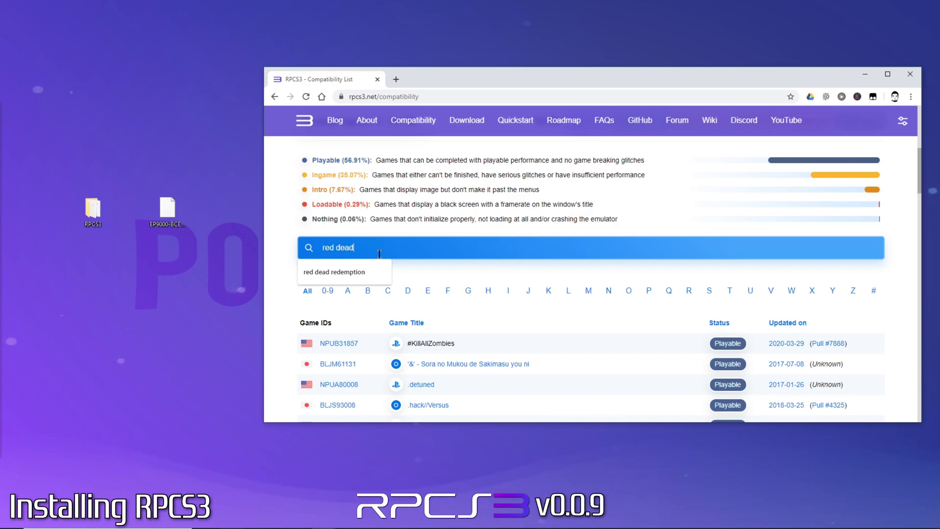
{"action": "type", "text": " redemption"}
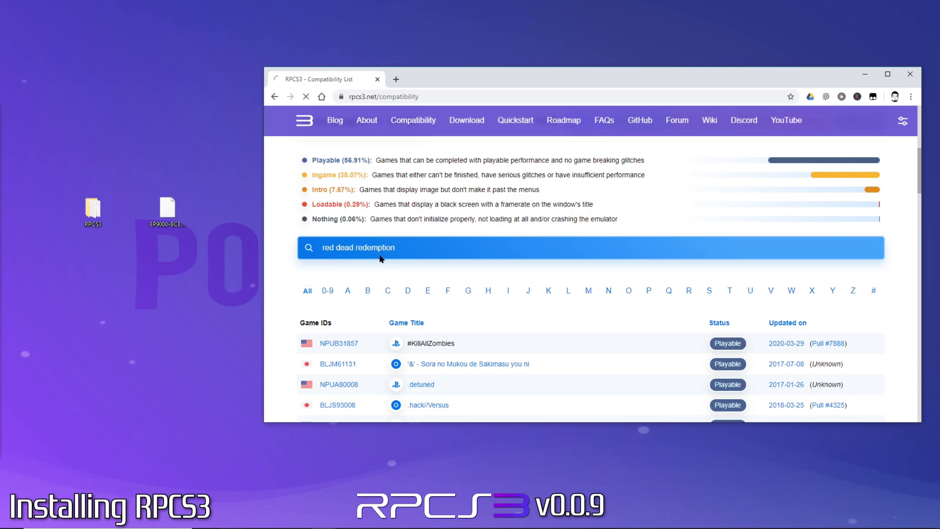
{"action": "key", "text": "Return"}
{"action": "scroll", "coordinate": [420, 266], "scroll_direction": "down", "scroll_amount": 6}
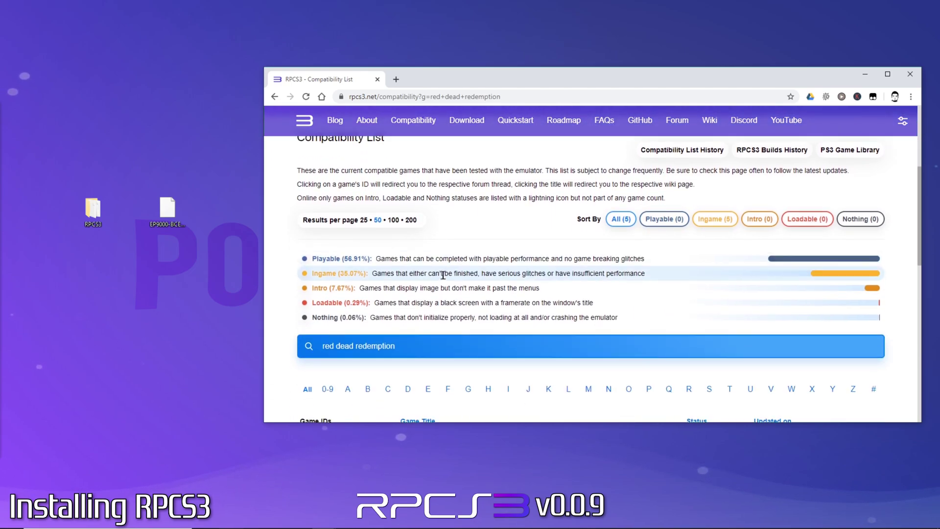
{"action": "scroll", "coordinate": [497, 299], "scroll_direction": "down", "scroll_amount": 2}
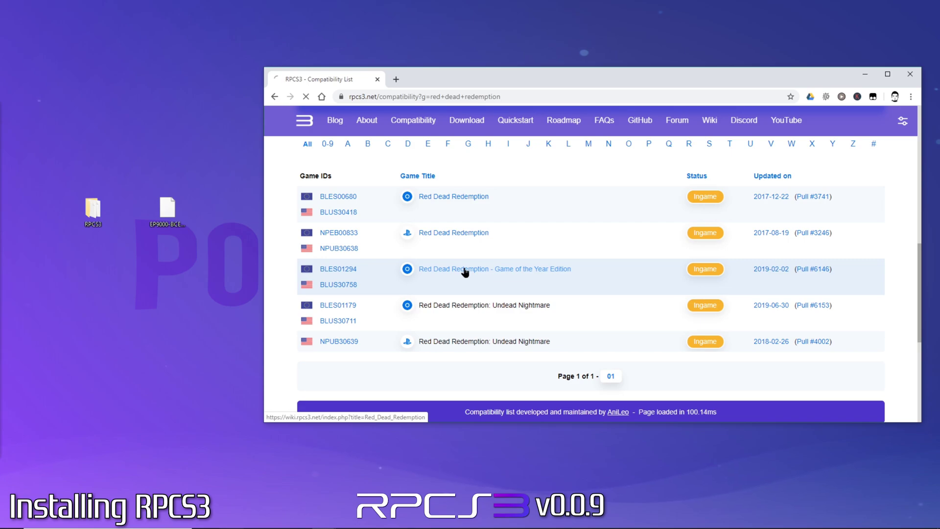
{"action": "scroll", "coordinate": [465, 270], "scroll_direction": "down", "scroll_amount": 6}
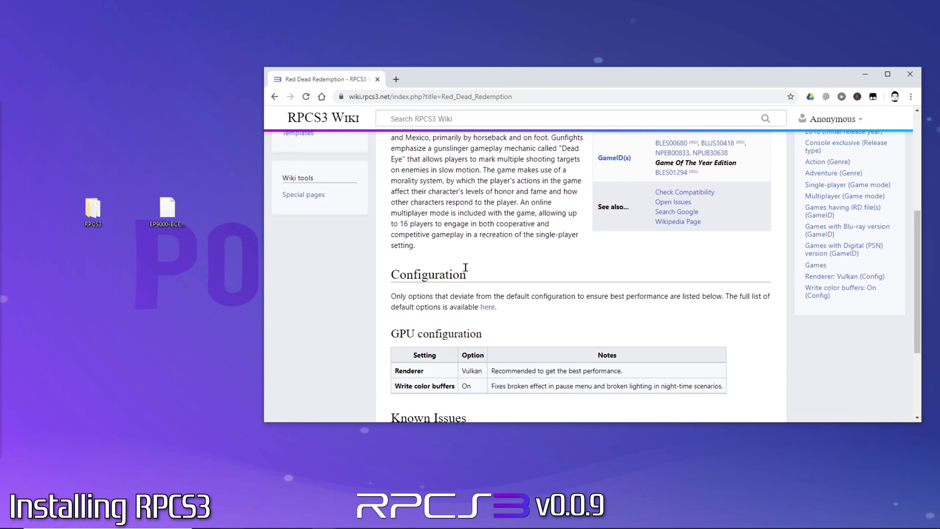
{"action": "scroll", "coordinate": [489, 267], "scroll_direction": "down", "scroll_amount": 3}
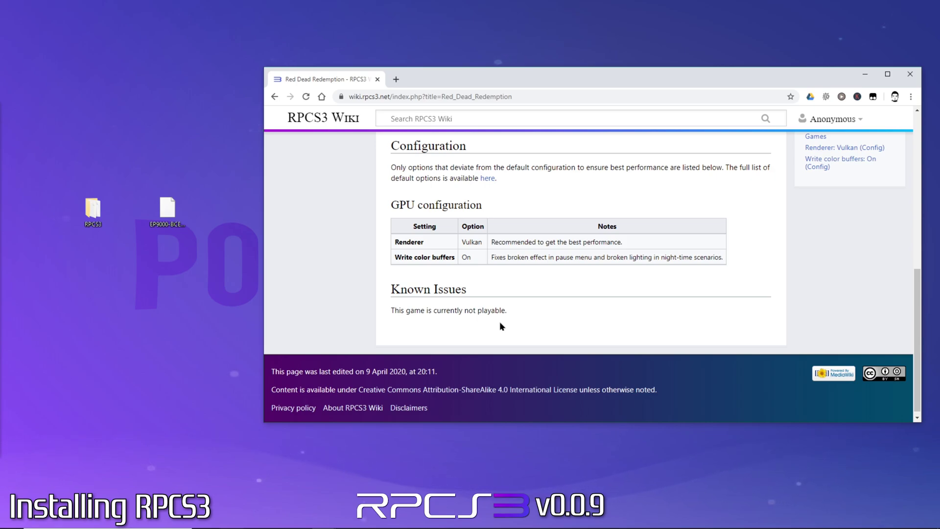
{"action": "left_click", "coordinate": [5, 307]}
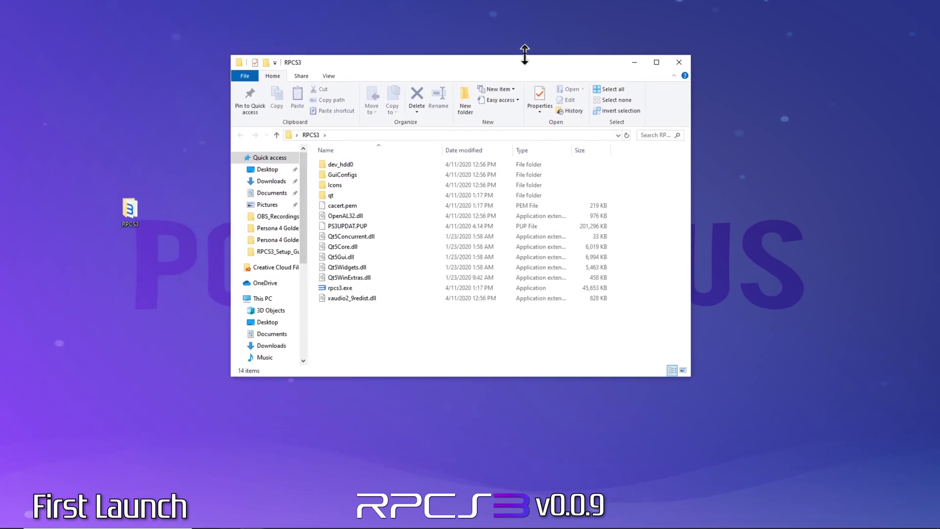
Step: Launch rpcs3.exe for the first time and acknowledge the Quickstart welcome notice
{"action": "left_click", "coordinate": [337, 268]}
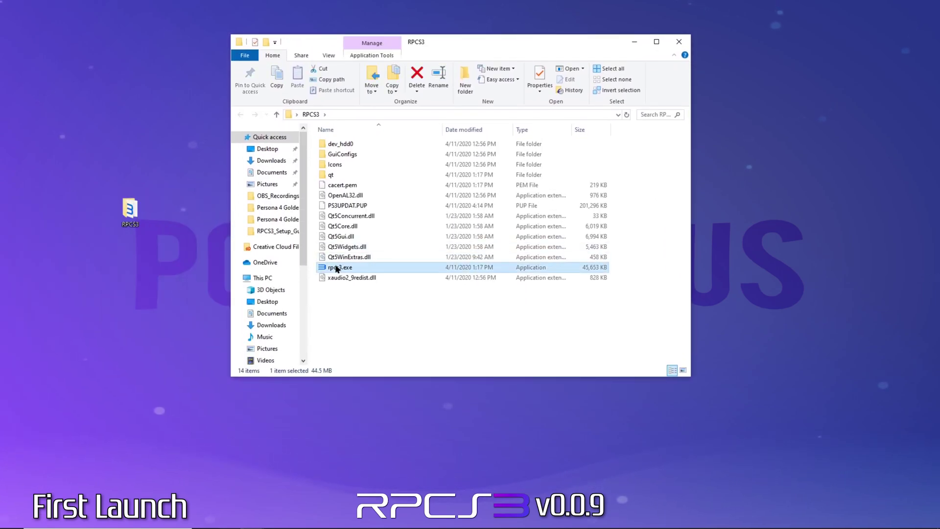
{"action": "double_click", "coordinate": [336, 268]}
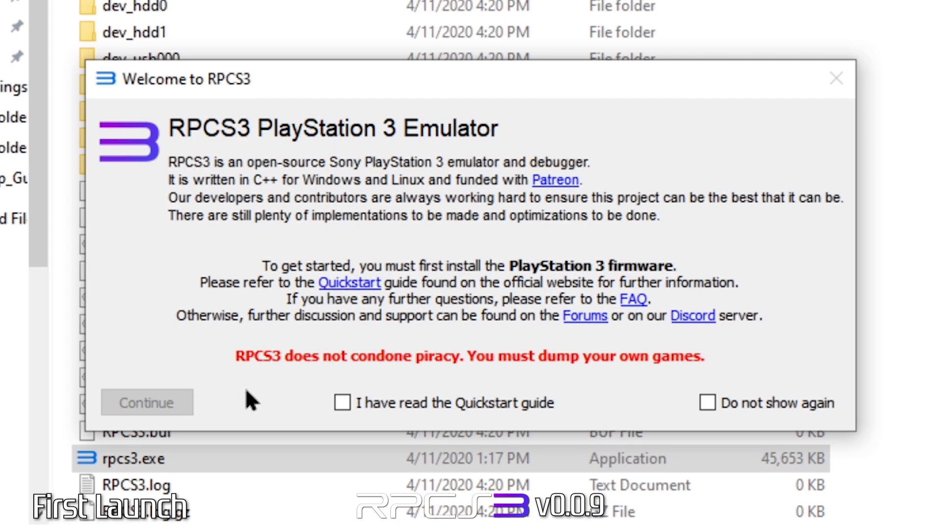
{"action": "left_click", "coordinate": [343, 401]}
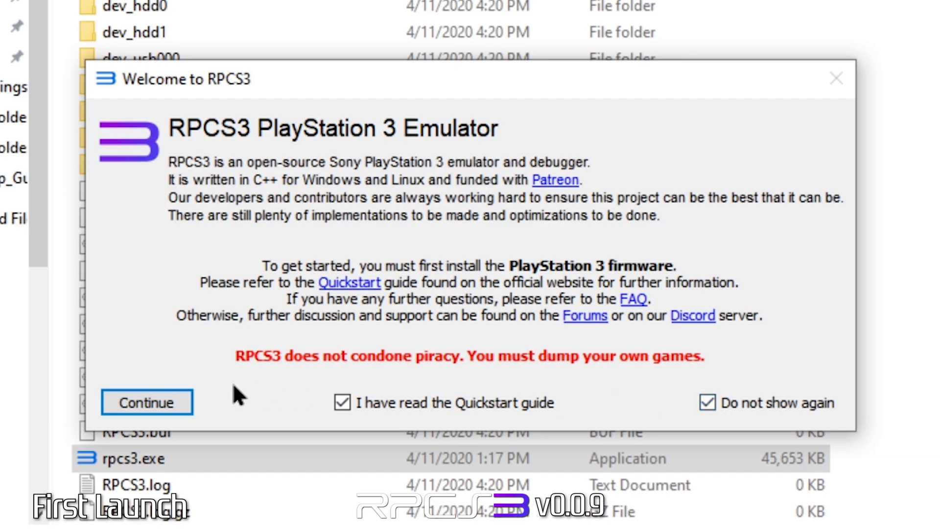
{"action": "left_click", "coordinate": [133, 402]}
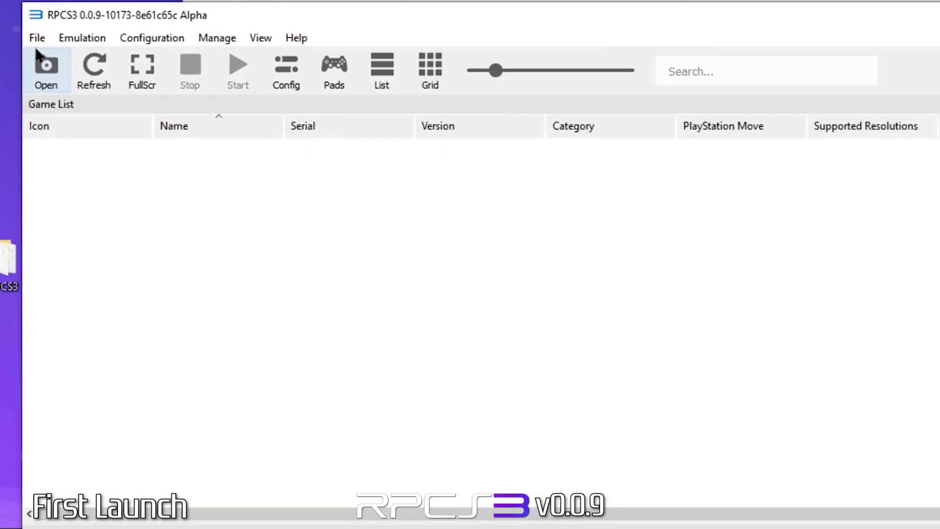
Step: Install PS3 firmware 4.86 from PS3UPDAT.PUP and dismiss the success message
{"action": "left_click", "coordinate": [149, 85]}
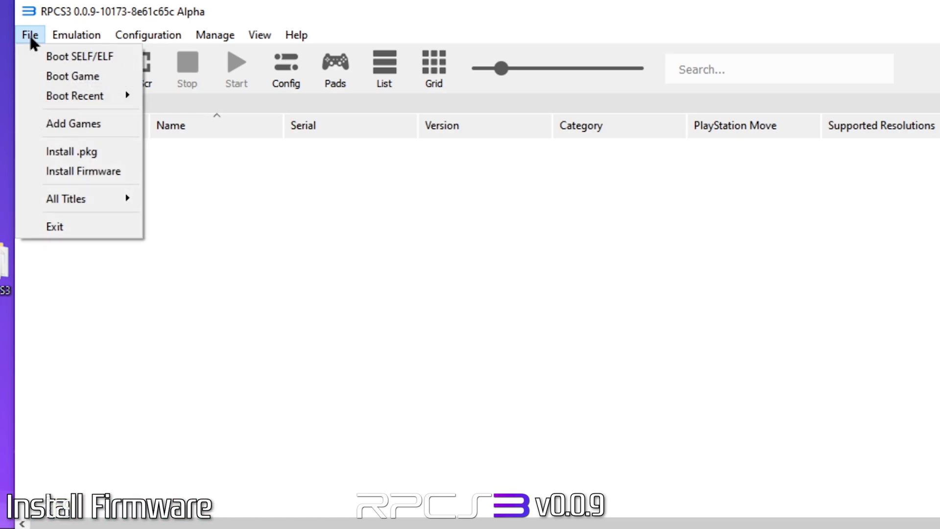
{"action": "left_click", "coordinate": [71, 171]}
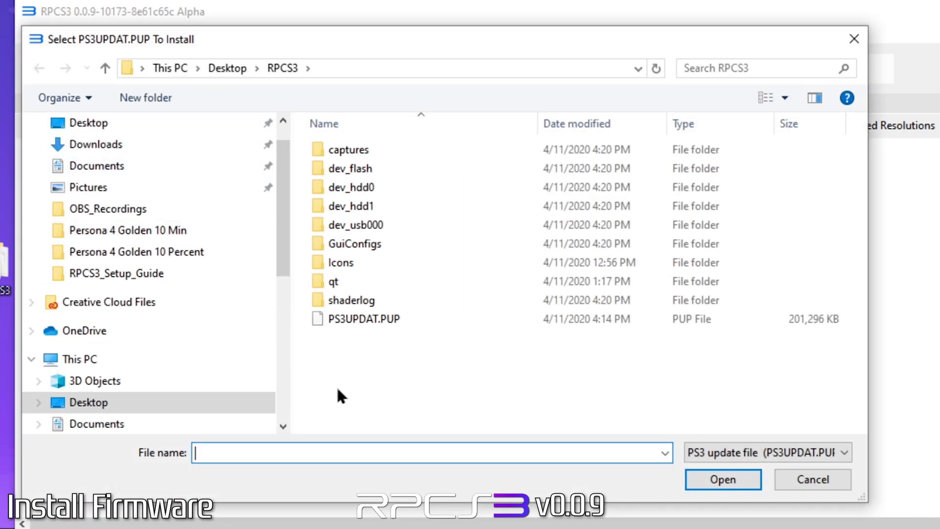
{"action": "left_click", "coordinate": [361, 321]}
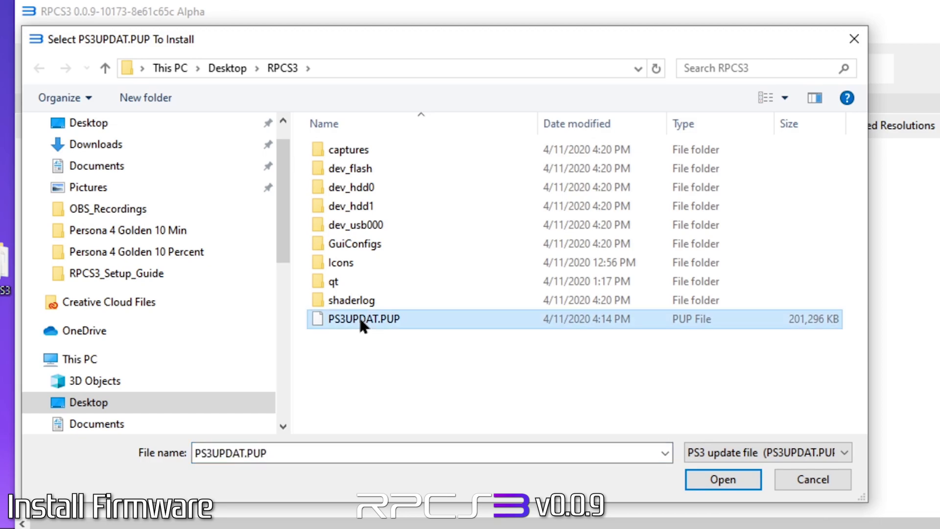
{"action": "left_click", "coordinate": [737, 477]}
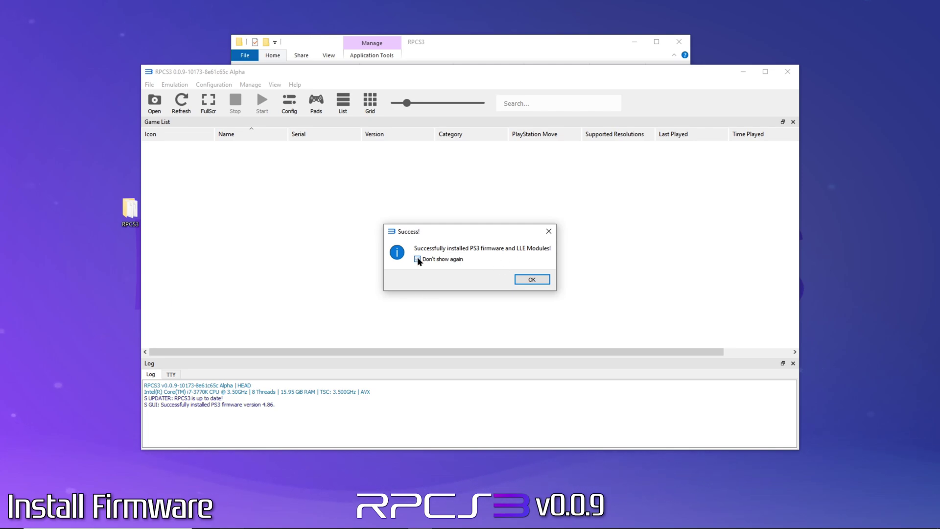
{"action": "left_click", "coordinate": [537, 281]}
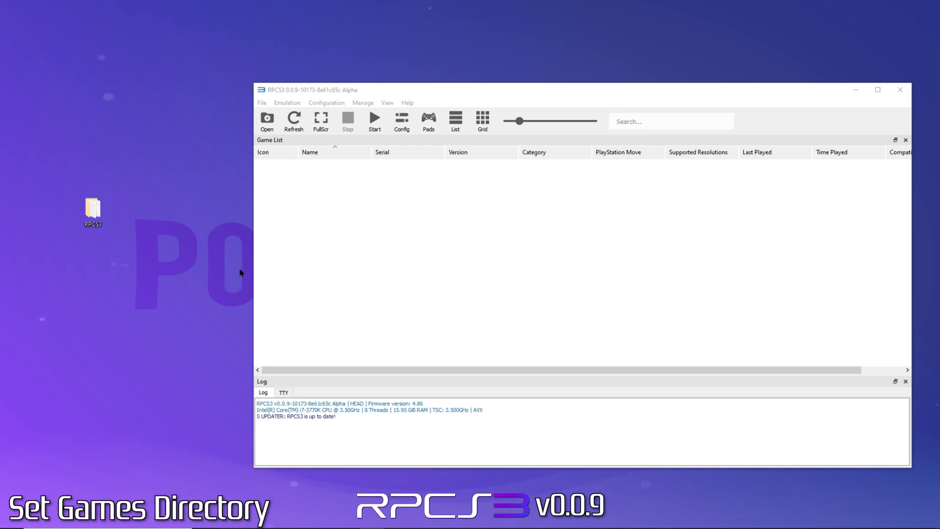
Step: Add the Roms folder as a games folder in RPCS3
{"action": "left_click", "coordinate": [262, 103]}
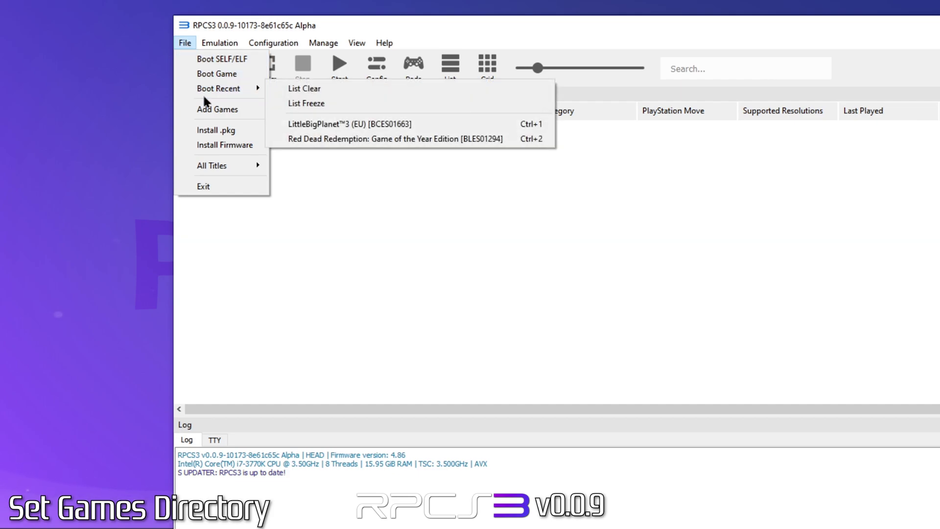
{"action": "left_click", "coordinate": [209, 109]}
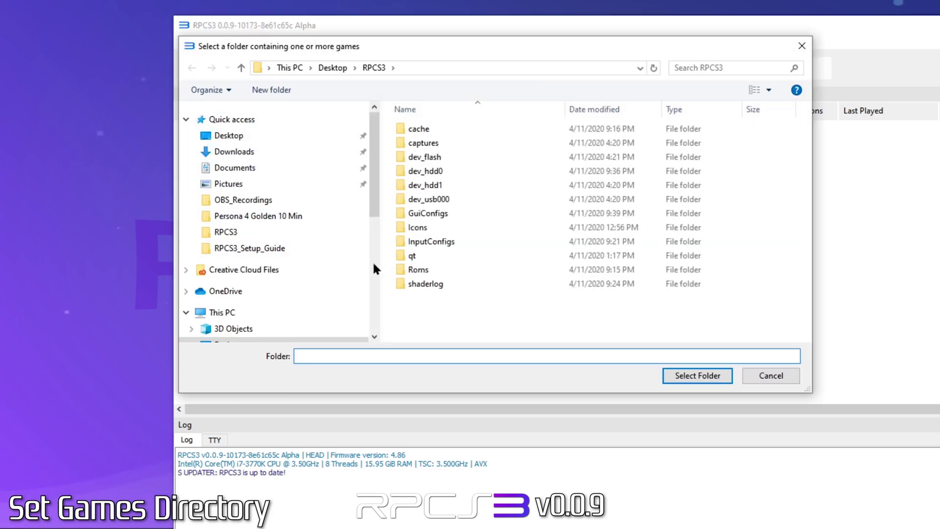
{"action": "left_click", "coordinate": [413, 272]}
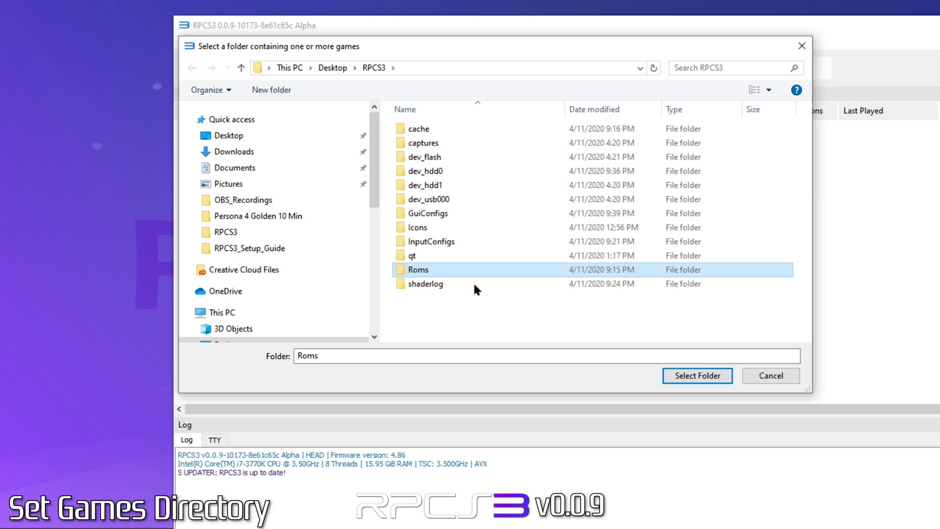
{"action": "left_click", "coordinate": [695, 377]}
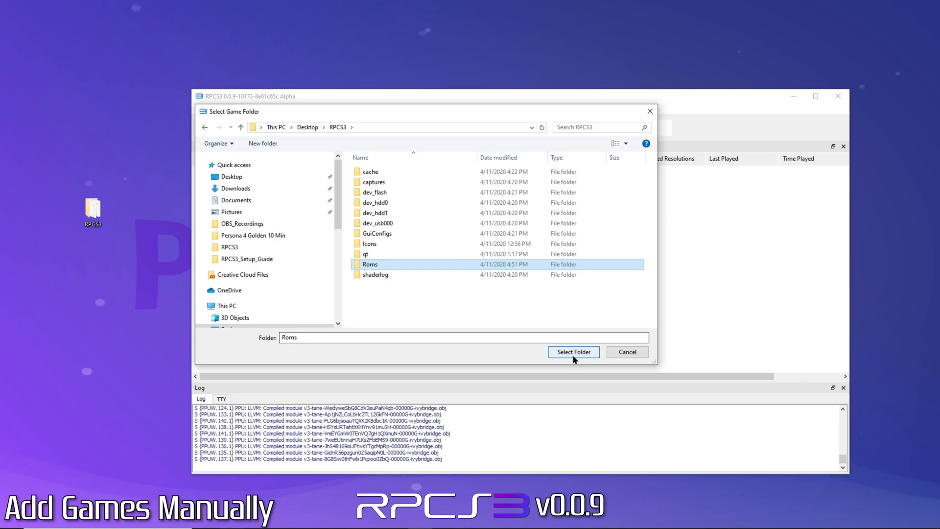
Step: Delete games.yml from the RPCS3 folder and relaunch rpcs3.exe
{"action": "left_click", "coordinate": [573, 353]}
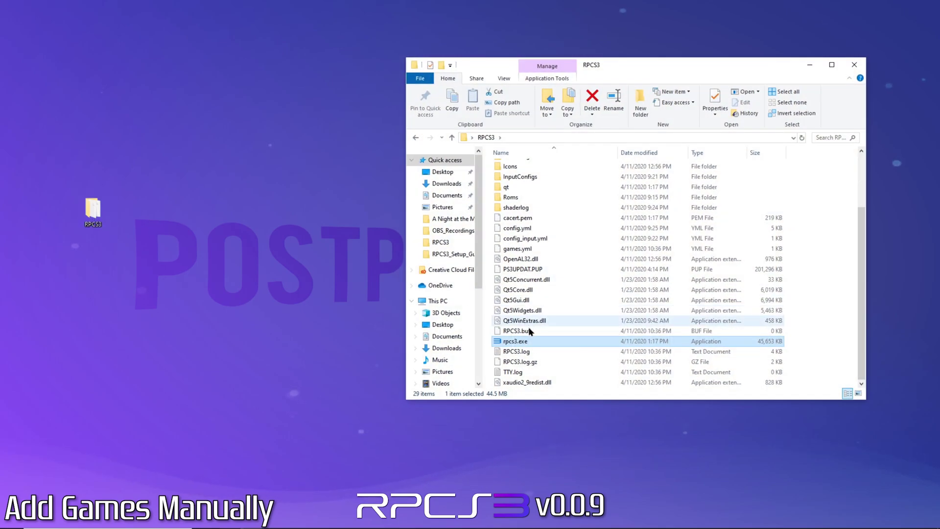
{"action": "left_click", "coordinate": [529, 249]}
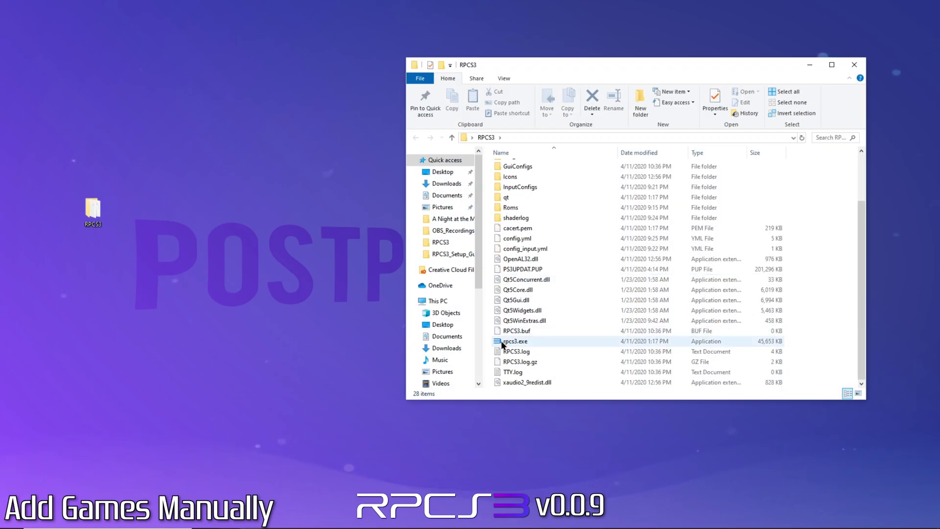
{"action": "left_click", "coordinate": [501, 343]}
{"action": "double_click", "coordinate": [501, 343]}
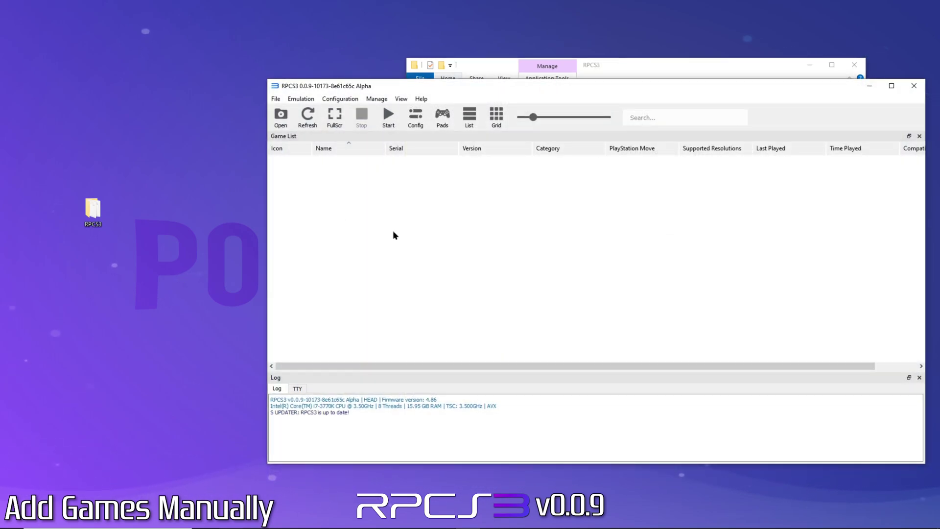
Step: Boot Red Dead Redemption GOTY's USRDIR EBOOT.BIN and cancel the PPU module compilation
{"action": "left_click", "coordinate": [275, 99]}
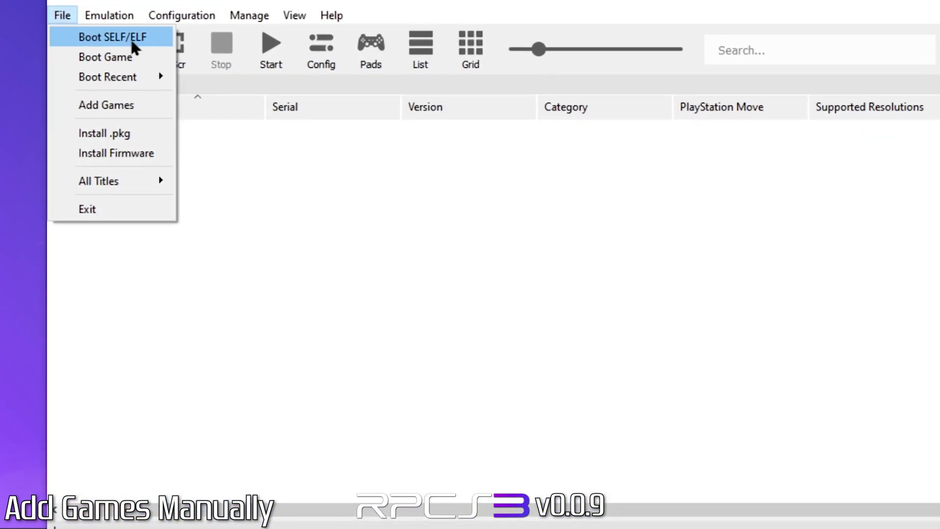
{"action": "left_click", "coordinate": [110, 43]}
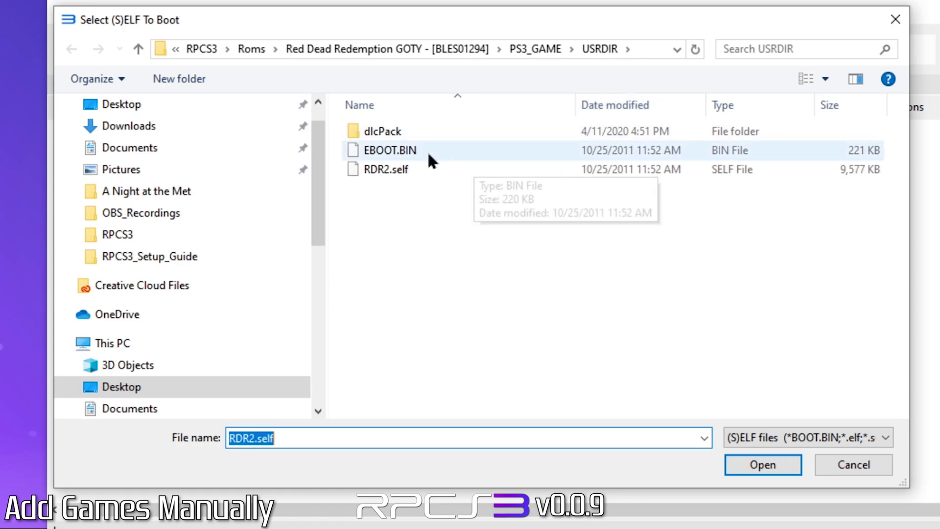
{"action": "left_click", "coordinate": [393, 151]}
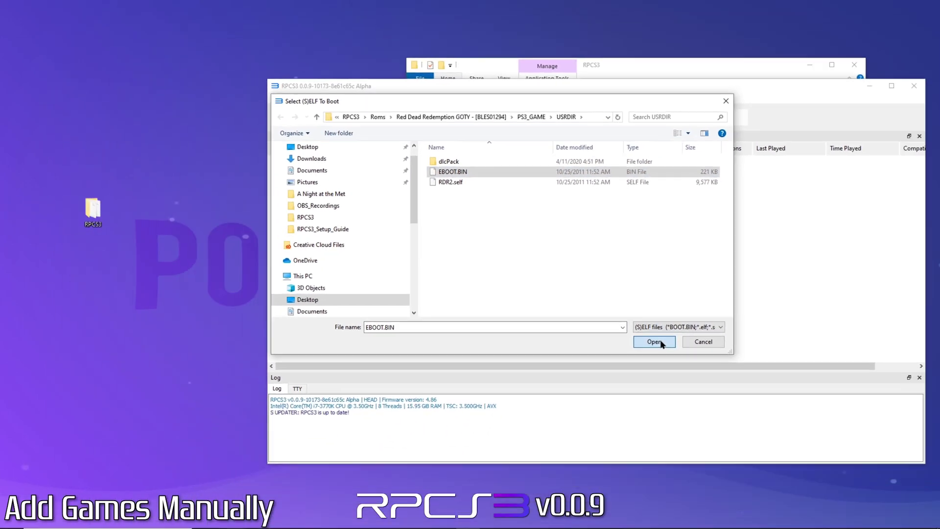
{"action": "left_click", "coordinate": [764, 465]}
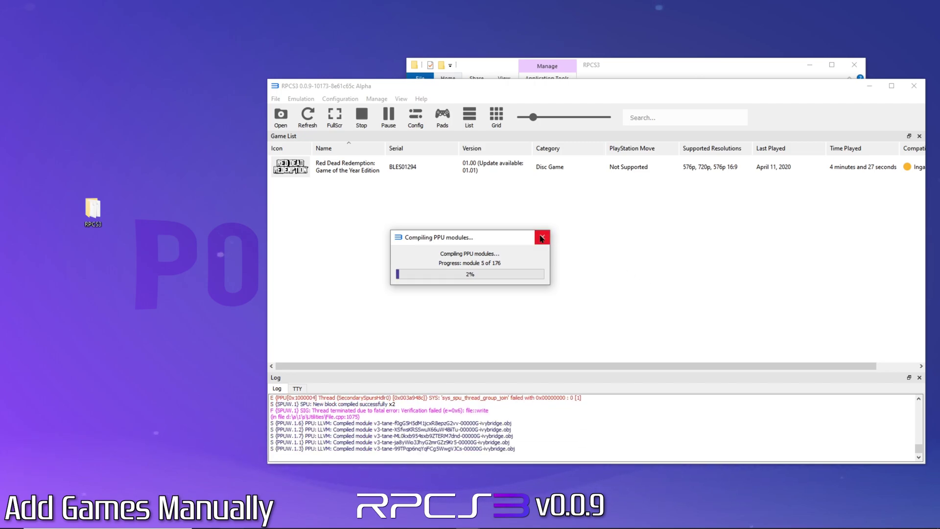
{"action": "left_click", "coordinate": [541, 236]}
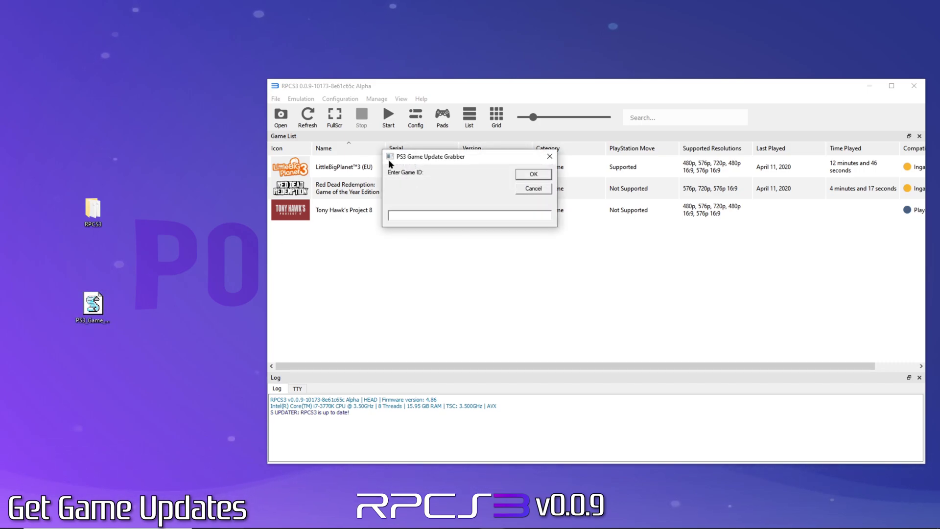
Step: Copy LittleBigPlanet 3's serial BCES01663 and submit it as the Update Grabber's Game ID
{"action": "left_click_drag", "start_coordinate": [447, 157], "coordinate": [103, 85]}
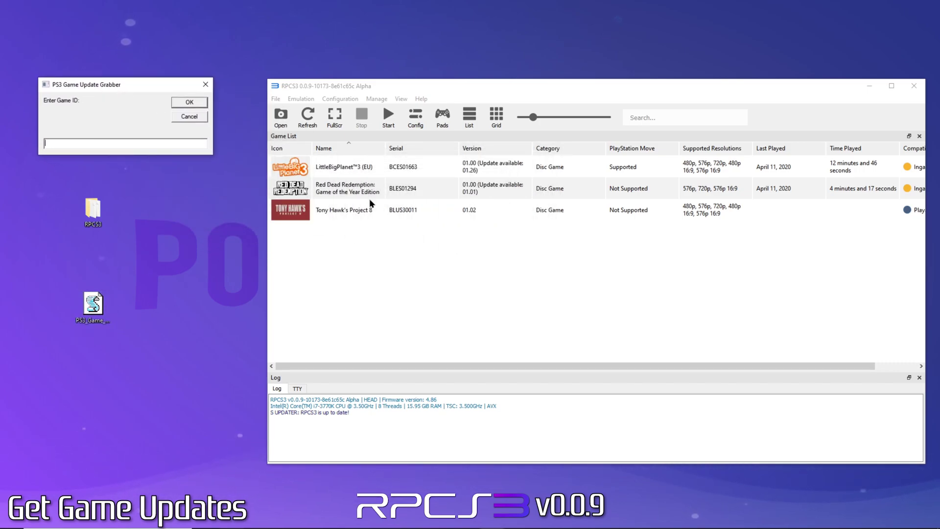
{"action": "right_click", "coordinate": [346, 170]}
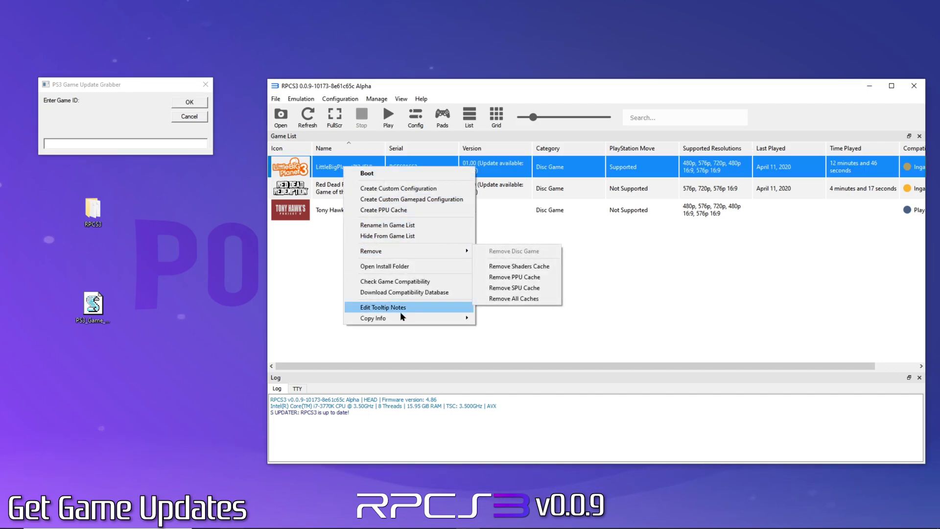
{"action": "mouse_move", "coordinate": [406, 317]}
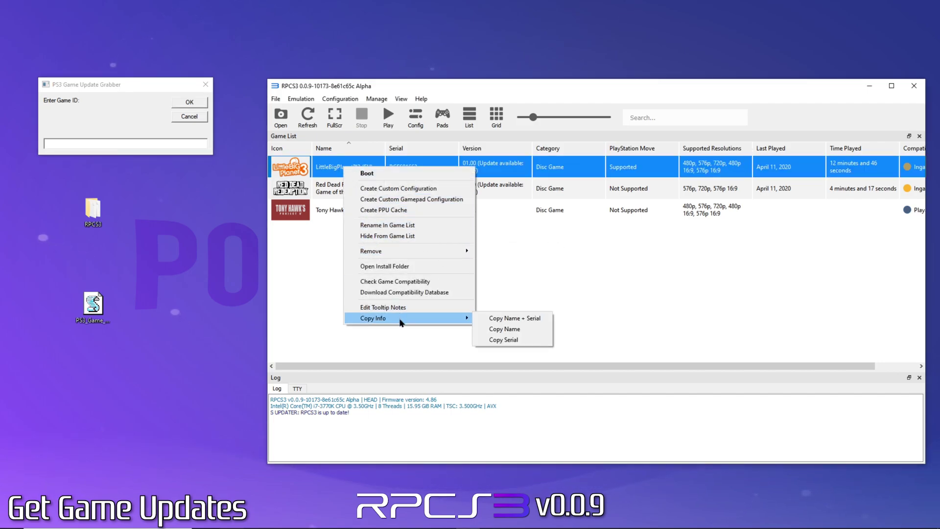
{"action": "left_click", "coordinate": [510, 340]}
{"action": "left_click", "coordinate": [122, 141]}
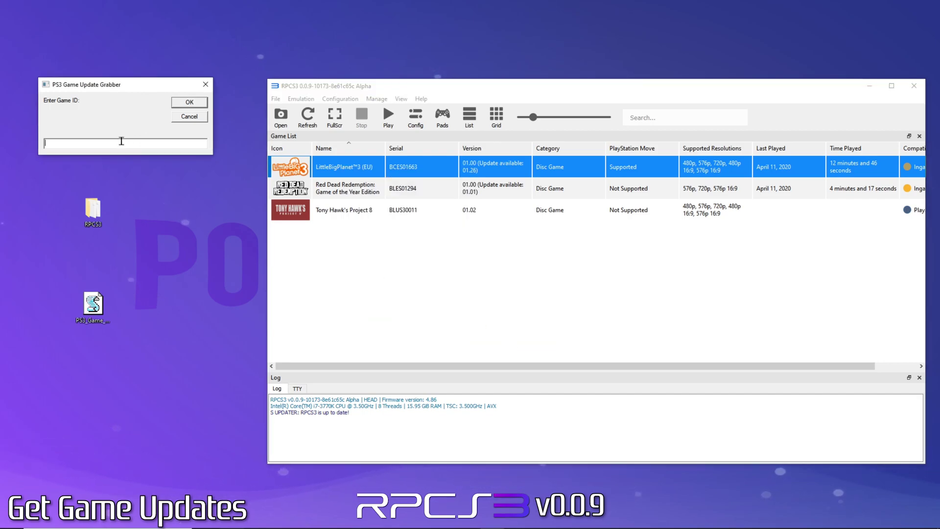
{"action": "key", "text": "ctrl+v"}
{"action": "left_click", "coordinate": [183, 103]}
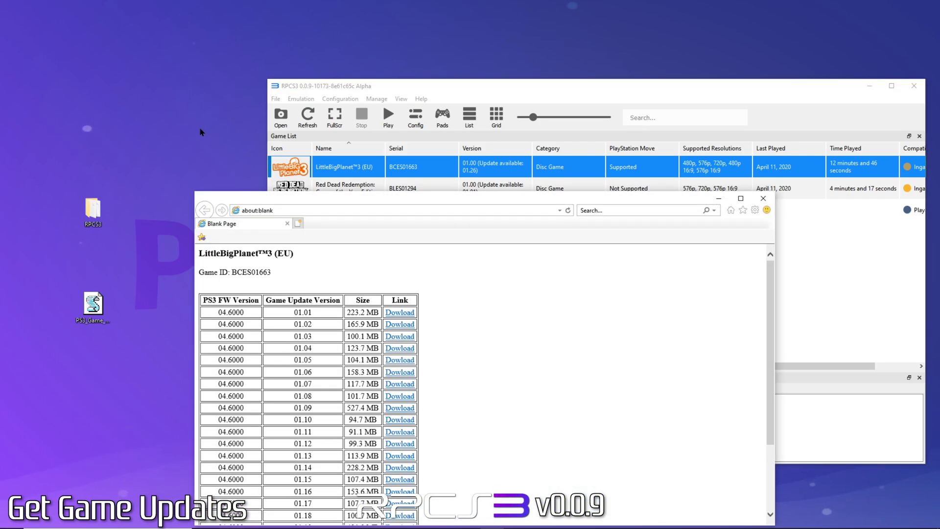
Step: Scroll the LittleBigPlanet 3 update table and enlarge the browser to show versions 01.01–01.26
{"action": "left_click_drag", "start_coordinate": [402, 195], "coordinate": [374, 64]}
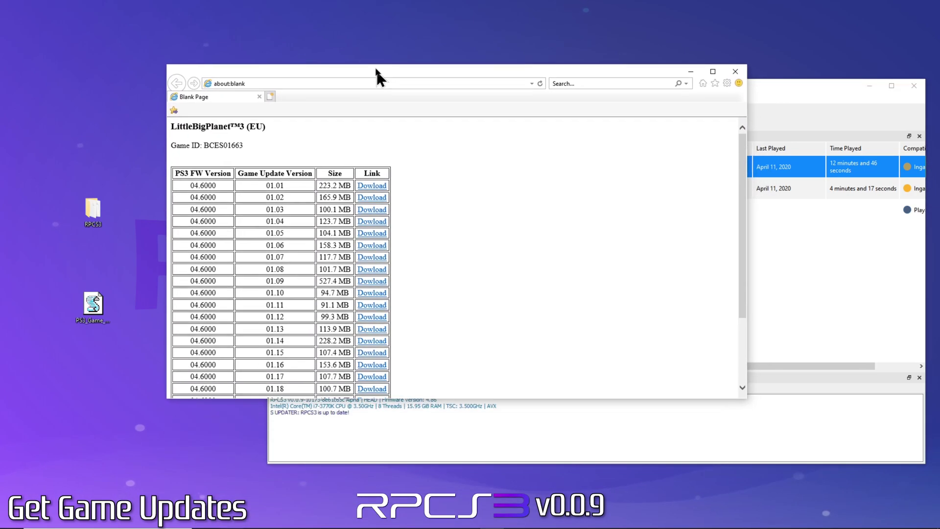
{"action": "scroll", "coordinate": [386, 216], "scroll_direction": "down", "scroll_amount": 1}
{"action": "scroll", "coordinate": [374, 234], "scroll_direction": "down", "scroll_amount": 2}
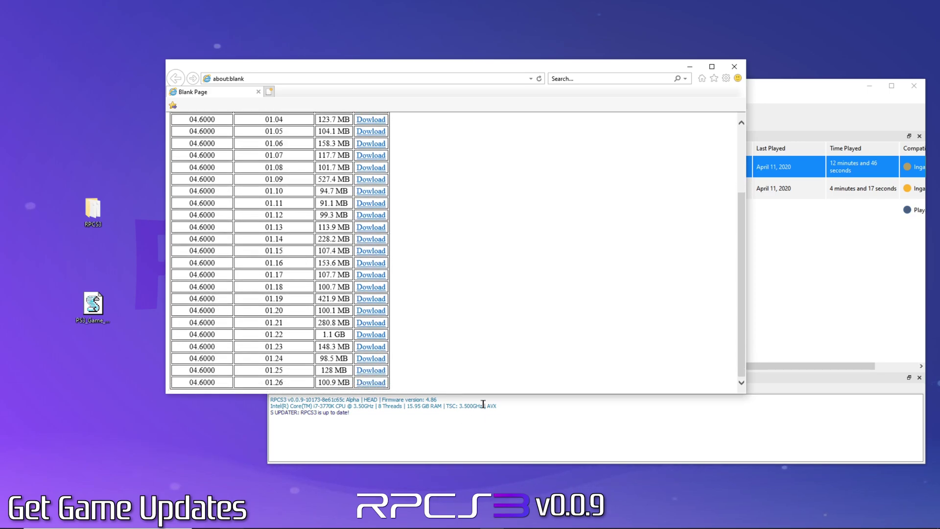
{"action": "left_click_drag", "start_coordinate": [485, 394], "coordinate": [482, 482]}
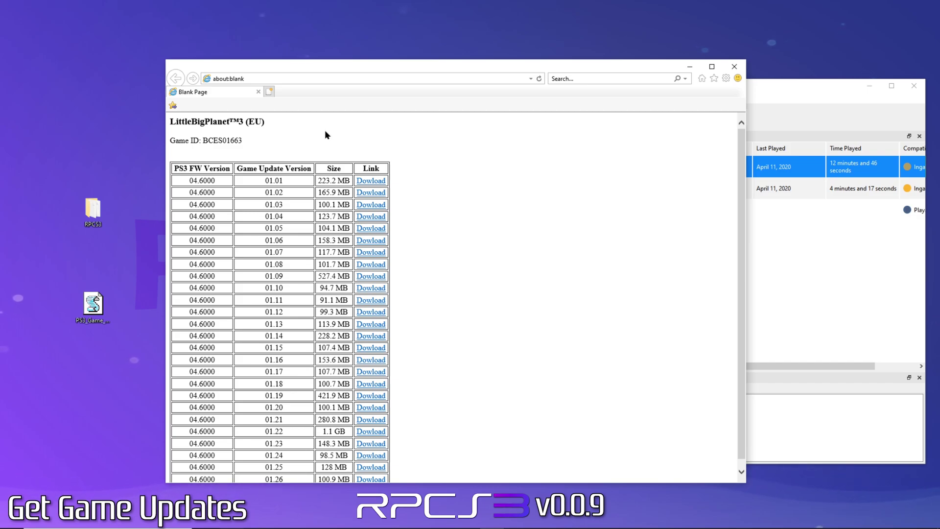
Step: Open PS3_Game_Update_Utility.vbs in Notepad and scroll through its VBScript source
{"action": "right_click", "coordinate": [93, 304]}
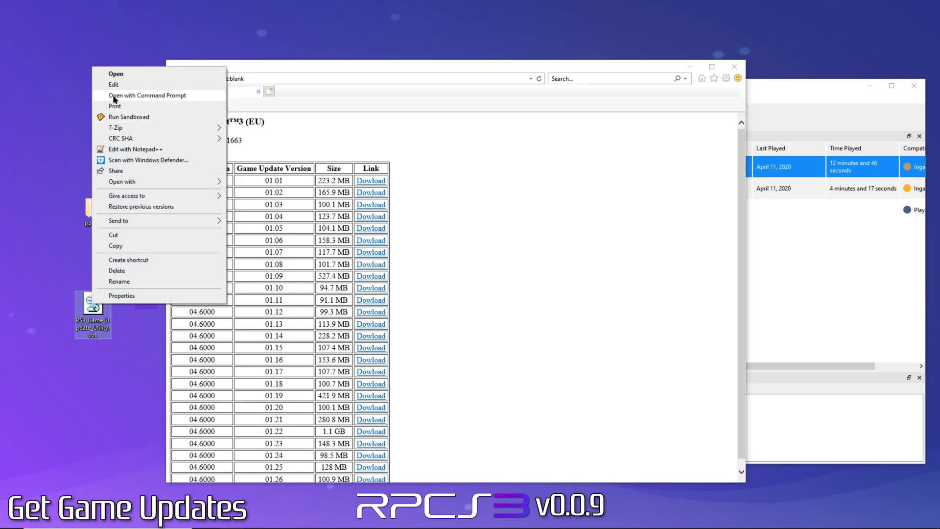
{"action": "left_click", "coordinate": [117, 86]}
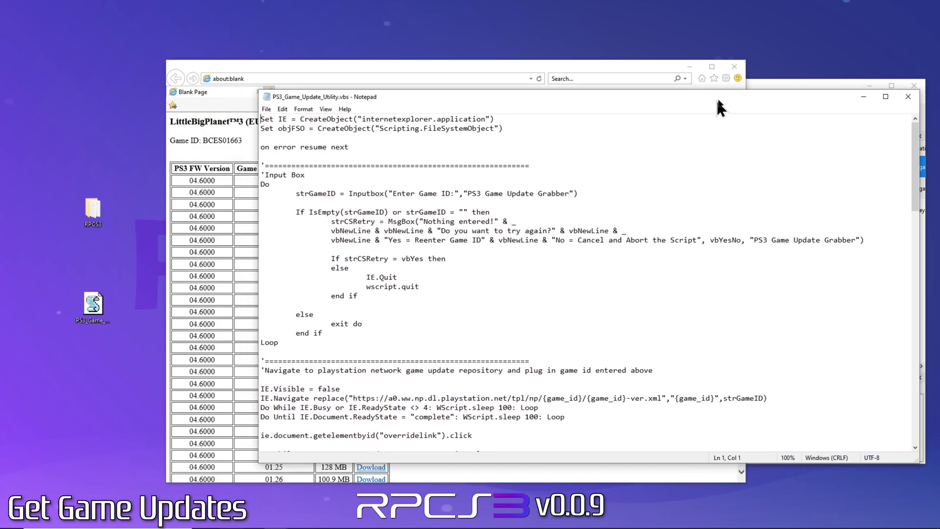
{"action": "left_click_drag", "start_coordinate": [718, 101], "coordinate": [917, 118]}
{"action": "left_click_drag", "start_coordinate": [774, 116], "coordinate": [612, 68]}
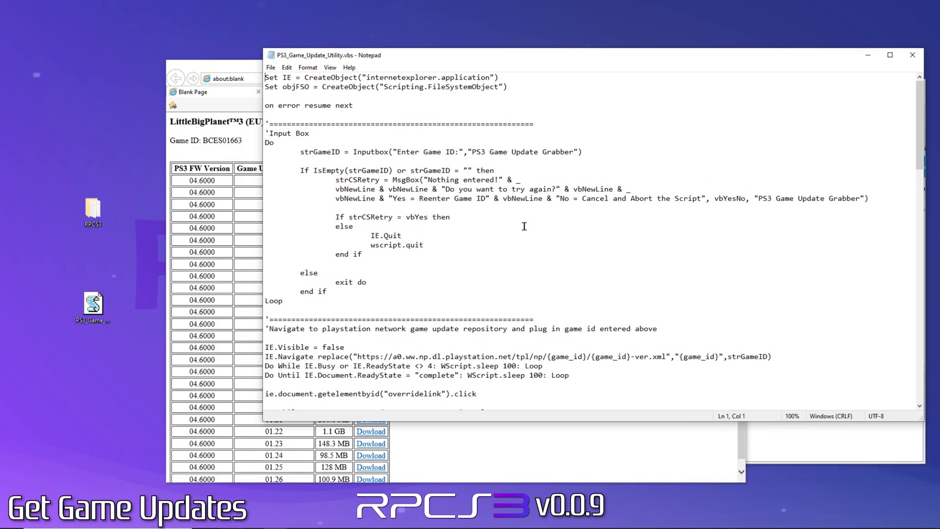
{"action": "scroll", "coordinate": [524, 227], "scroll_direction": "down", "scroll_amount": 20}
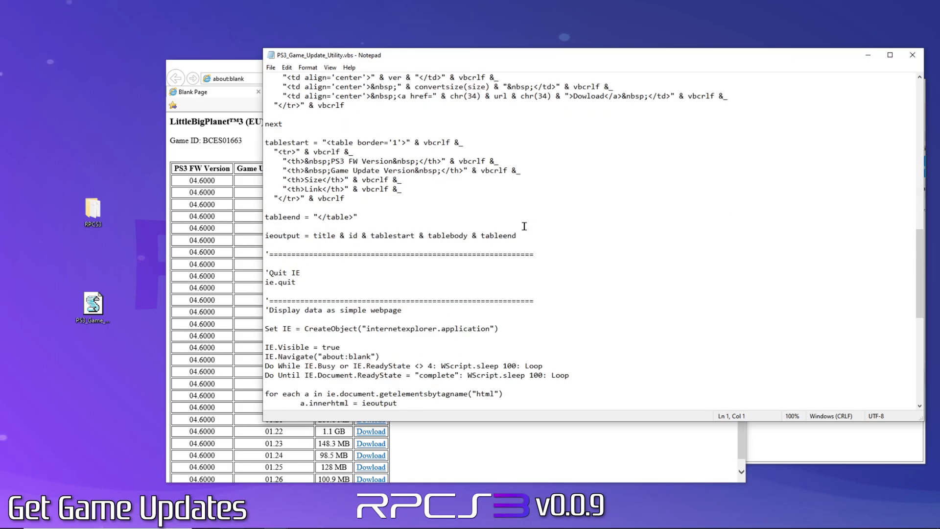
{"action": "scroll", "coordinate": [524, 227], "scroll_direction": "down", "scroll_amount": 11}
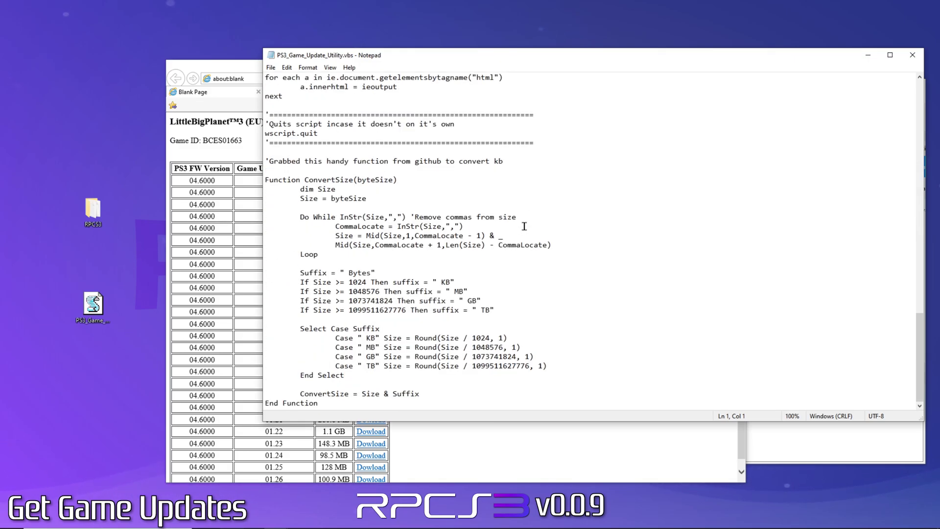
{"action": "scroll", "coordinate": [524, 226], "scroll_direction": "up", "scroll_amount": 20}
{"action": "scroll", "coordinate": [524, 226], "scroll_direction": "up", "scroll_amount": 8}
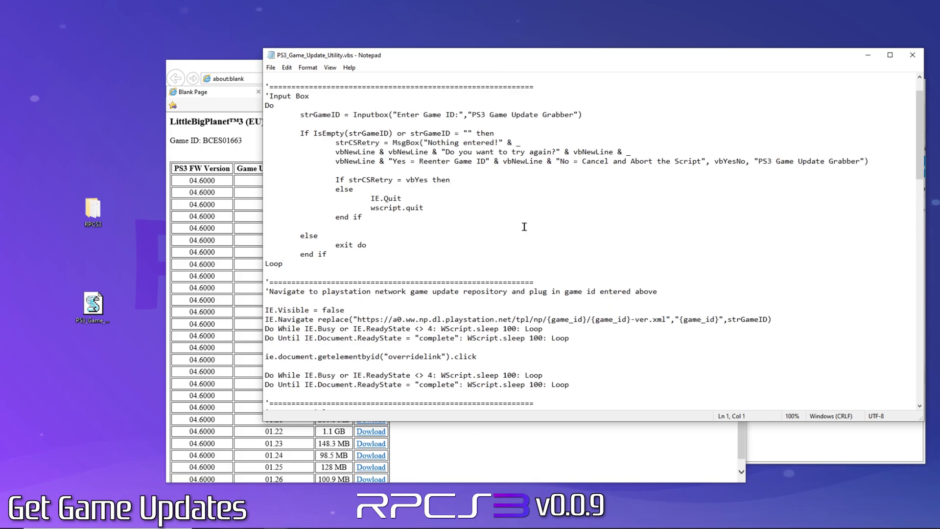
Step: Close Notepad and post '!psn check updates BCUS98114' in Discord's bot-spam channel
{"action": "left_click", "coordinate": [912, 54]}
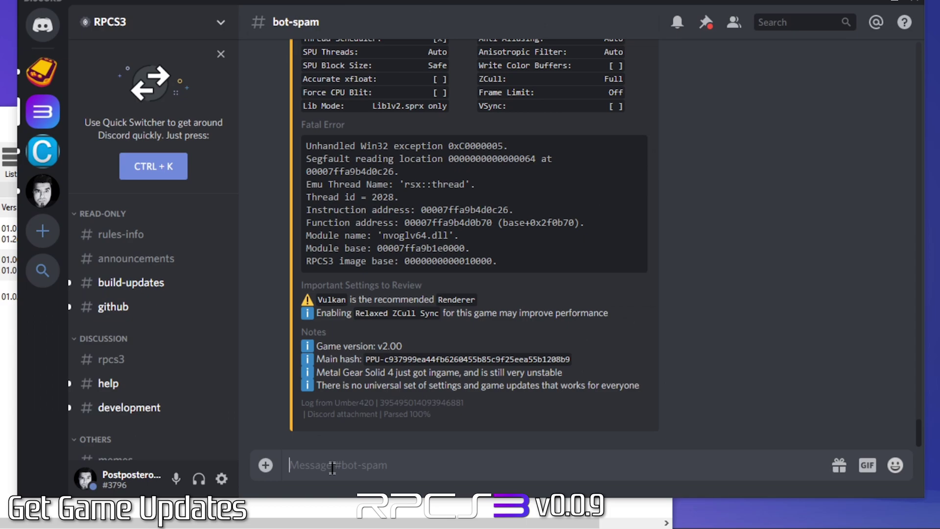
{"action": "key", "text": "ctrl+v"}
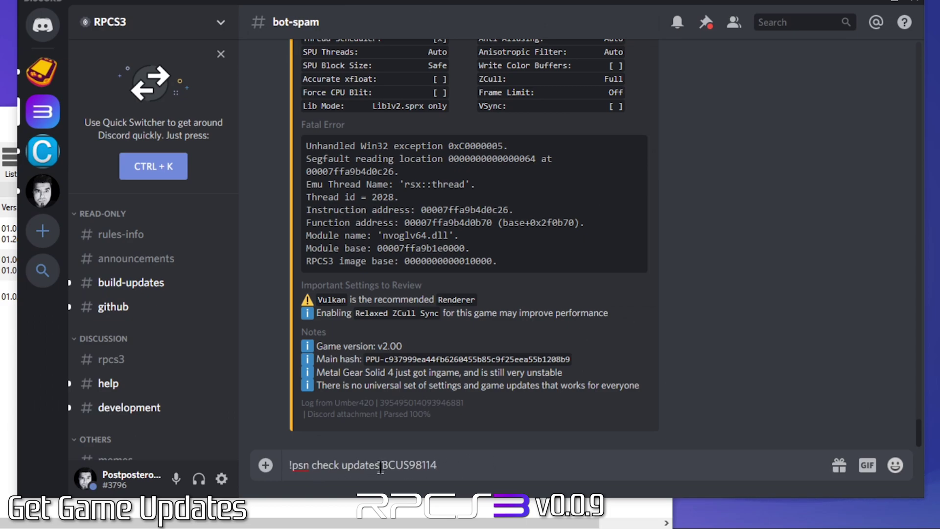
{"action": "key", "text": "Return"}
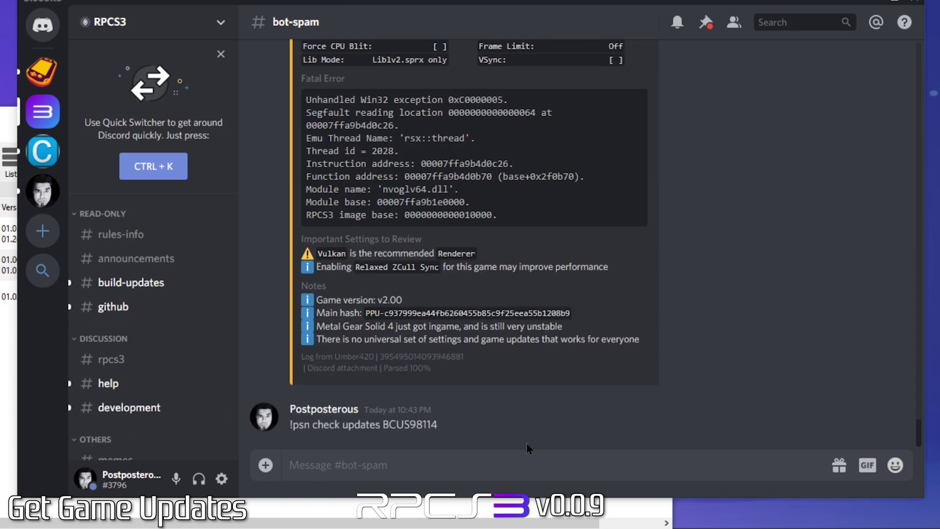
{"action": "scroll", "coordinate": [634, 355], "scroll_direction": "up", "scroll_amount": 10}
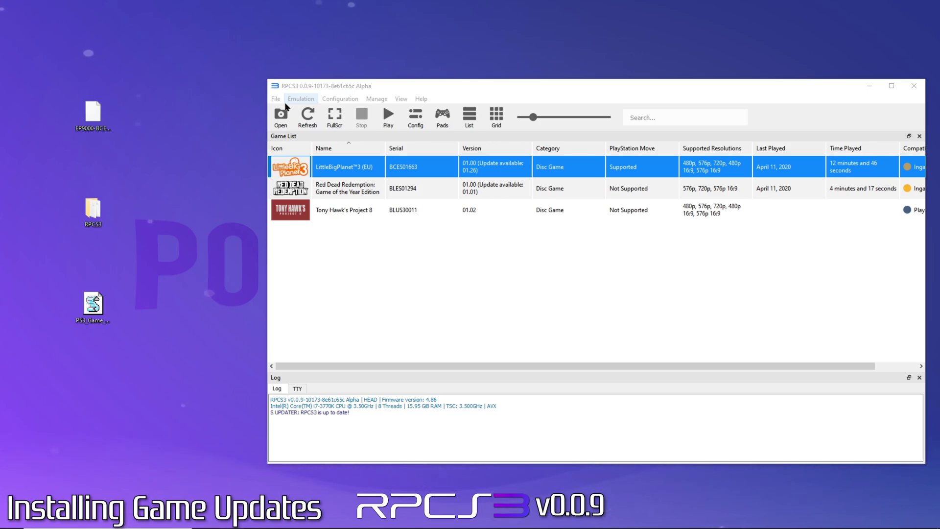
Step: Install the EP9000 LBP3PATCH A0101 package for LittleBigPlanet 3 through Install .pkg
{"action": "left_click", "coordinate": [276, 98]}
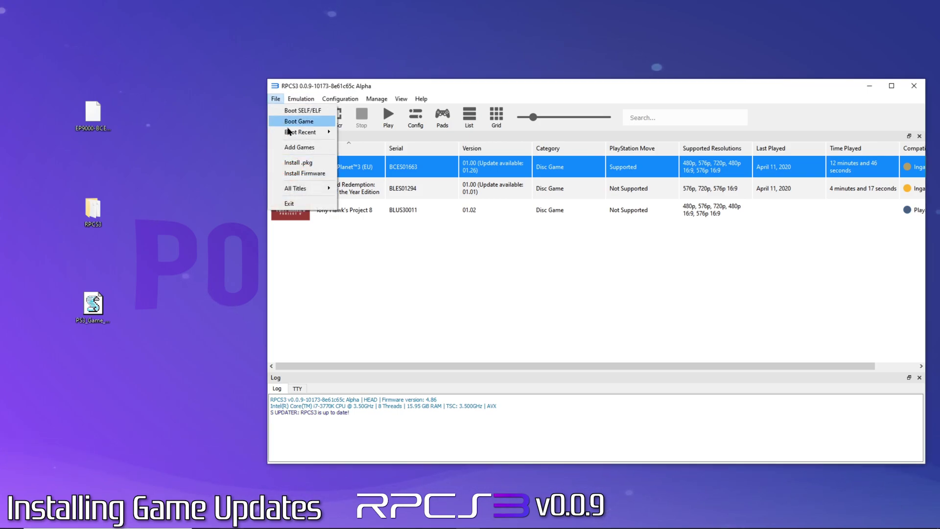
{"action": "left_click", "coordinate": [301, 163]}
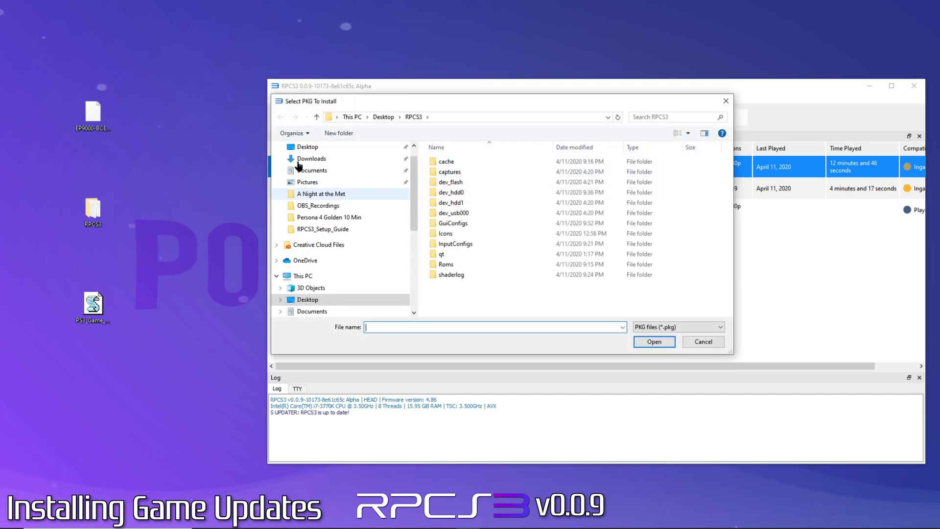
{"action": "left_click_drag", "start_coordinate": [93, 115], "coordinate": [100, 216]}
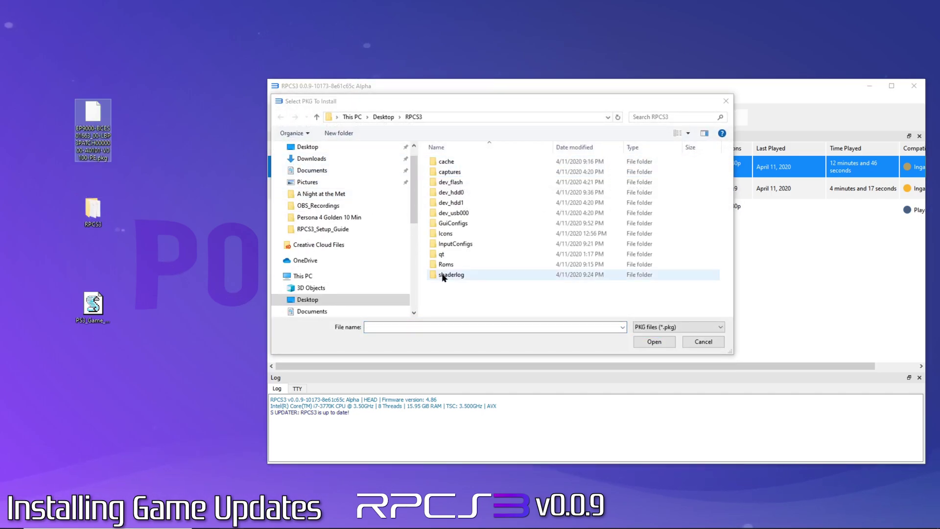
{"action": "right_click", "coordinate": [491, 299]}
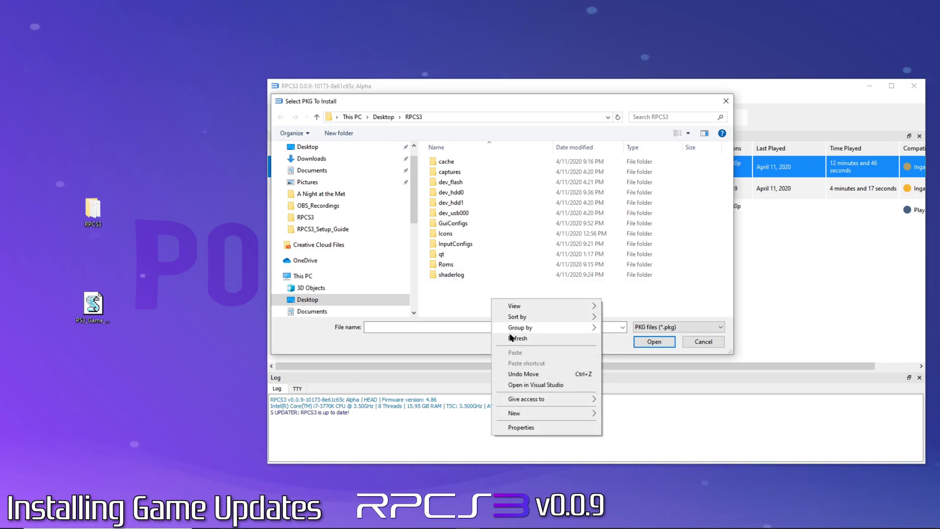
{"action": "left_click", "coordinate": [517, 338]}
{"action": "left_click", "coordinate": [473, 287]}
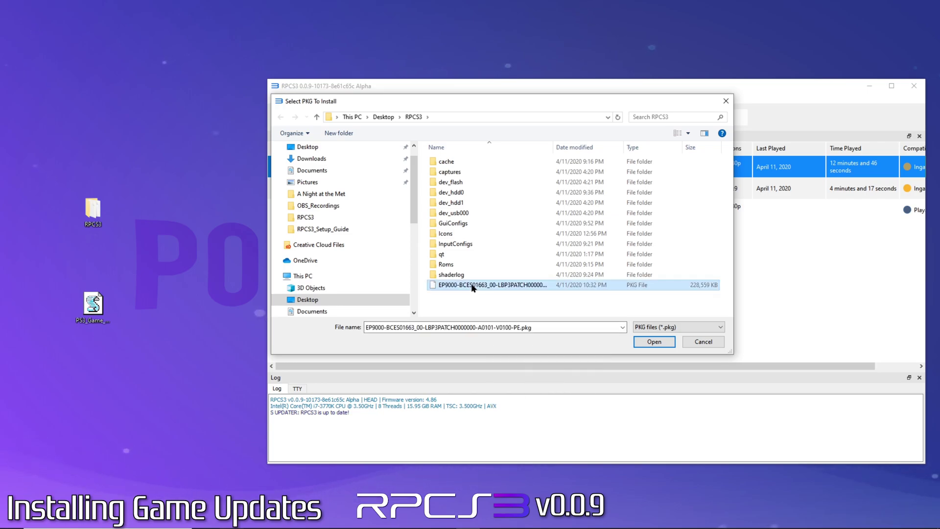
{"action": "left_click", "coordinate": [657, 341]}
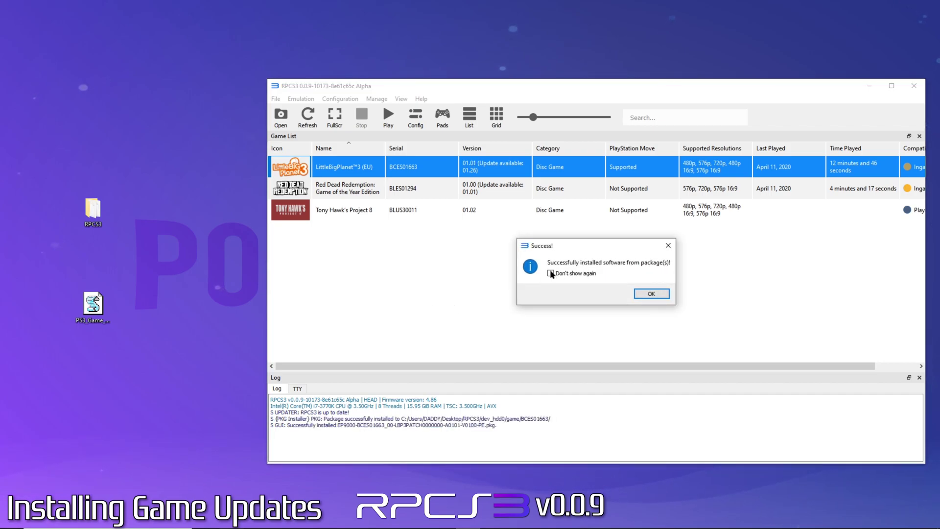
{"action": "left_click", "coordinate": [652, 292]}
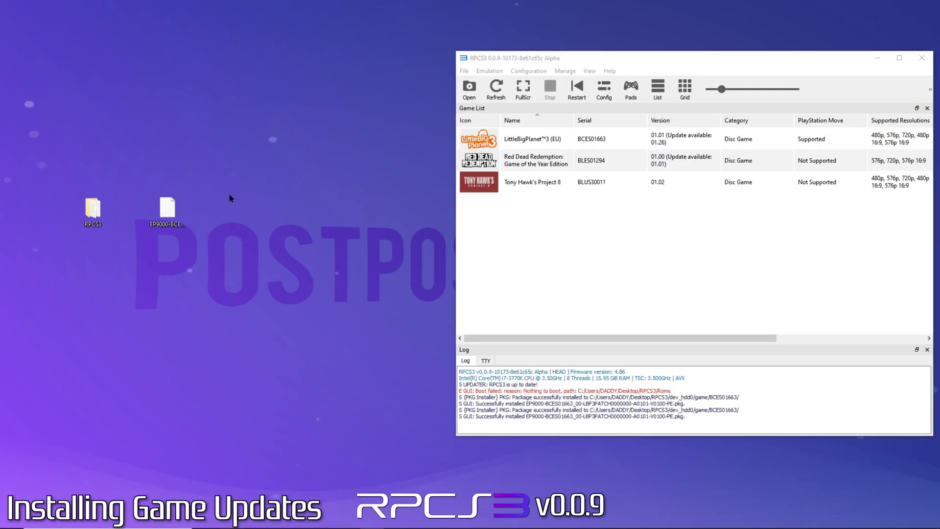
Step: Reinstall the EP9000 LBP3PATCH package by dropping it onto the RPCS3 window
{"action": "left_click_drag", "start_coordinate": [165, 213], "coordinate": [499, 240]}
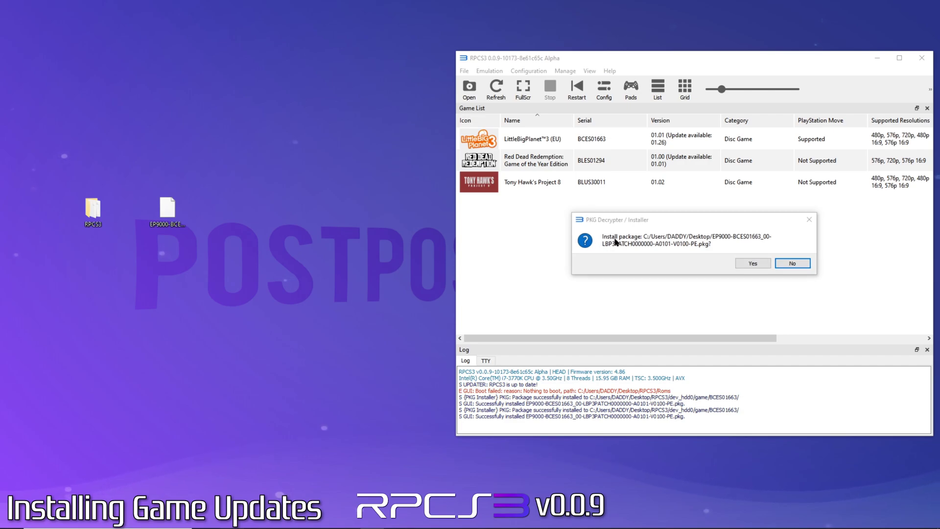
{"action": "left_click", "coordinate": [753, 264]}
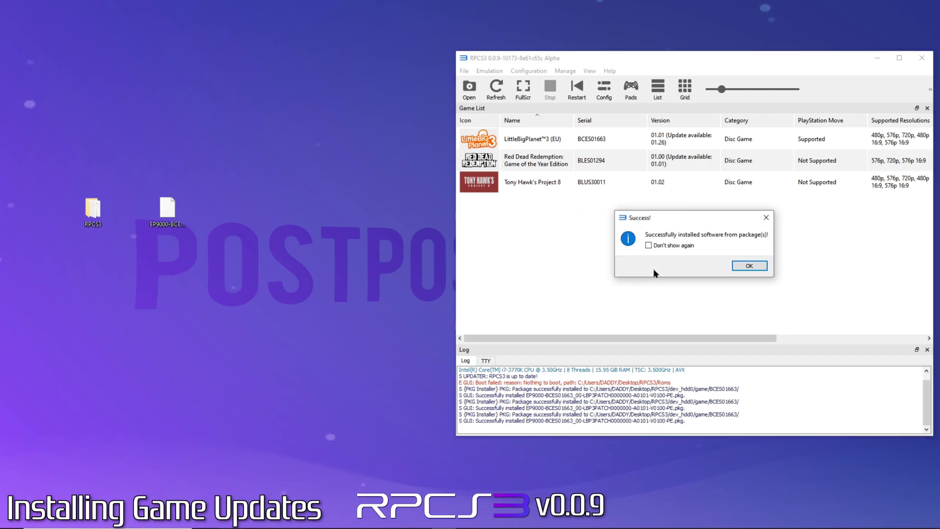
{"action": "left_click", "coordinate": [743, 267]}
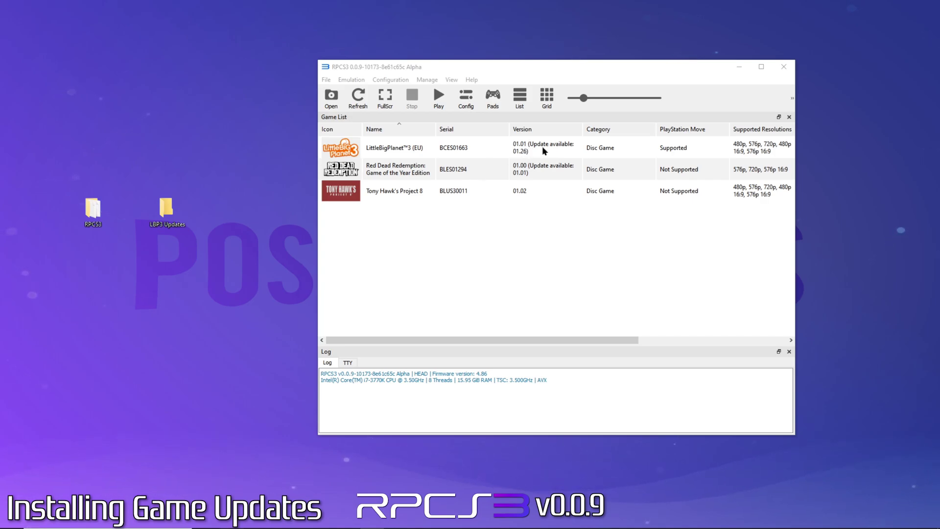
Step: Drop all four packages from the LBP3 Updates folder onto RPCS3 for batch installation
{"action": "left_click", "coordinate": [174, 212]}
{"action": "double_click", "coordinate": [175, 212]}
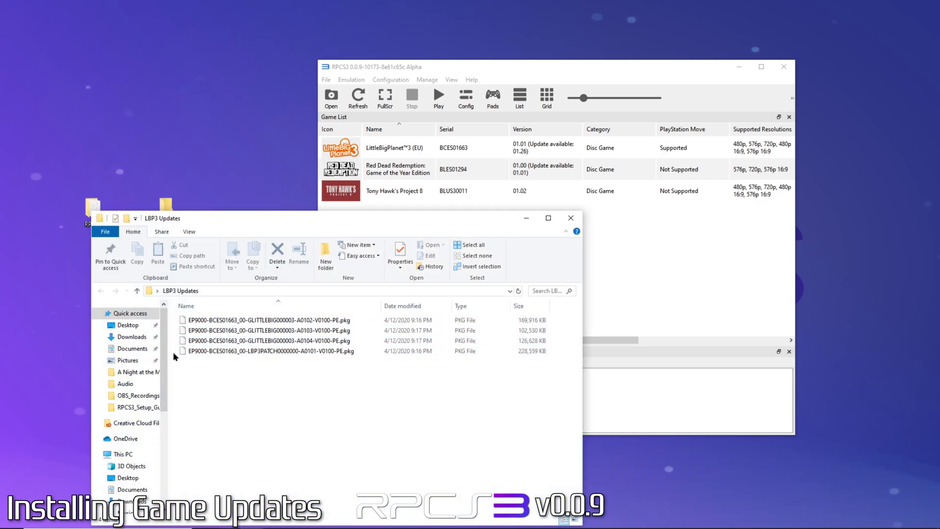
{"action": "left_click_drag", "start_coordinate": [295, 375], "coordinate": [244, 318]}
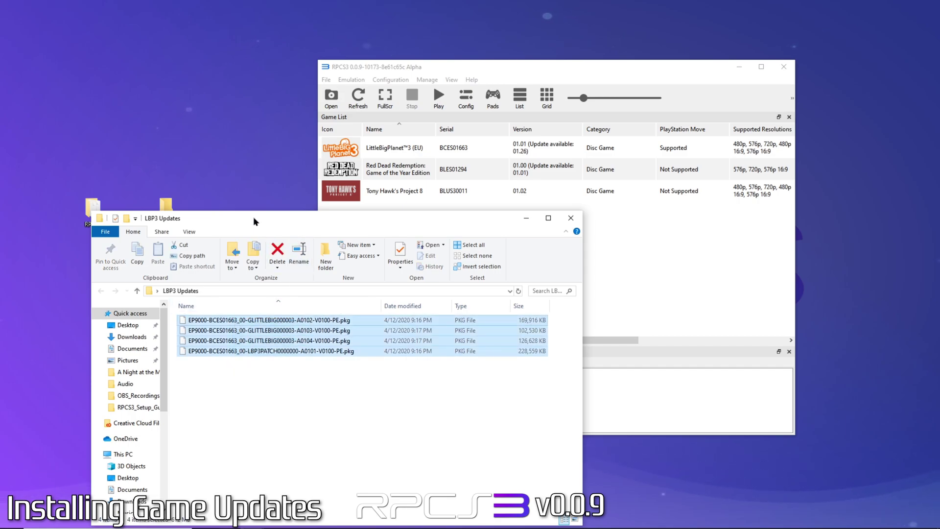
{"action": "left_click_drag", "start_coordinate": [253, 222], "coordinate": [221, 264]}
{"action": "left_click_drag", "start_coordinate": [289, 379], "coordinate": [409, 240]}
{"action": "left_click", "coordinate": [530, 175]}
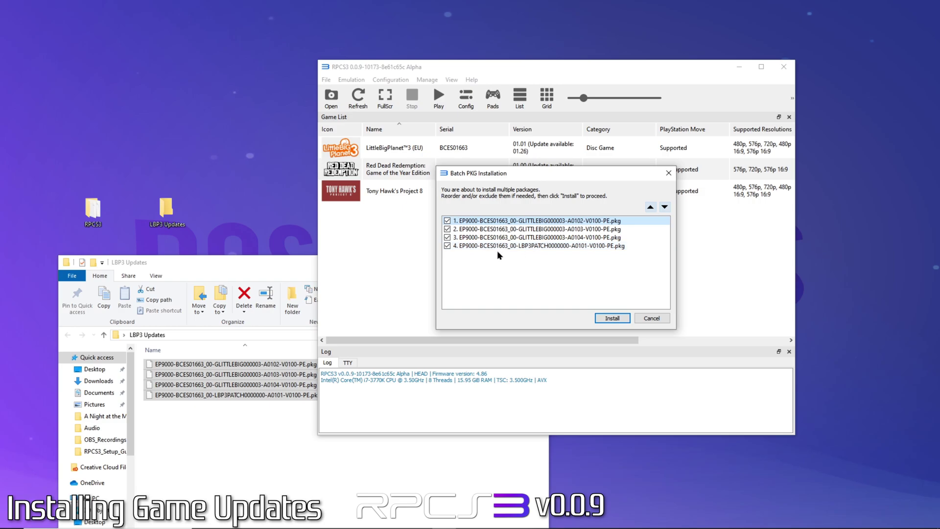
Step: Move the LBP3PATCH package to the top of the queue and install all four packages
{"action": "left_click", "coordinate": [538, 246]}
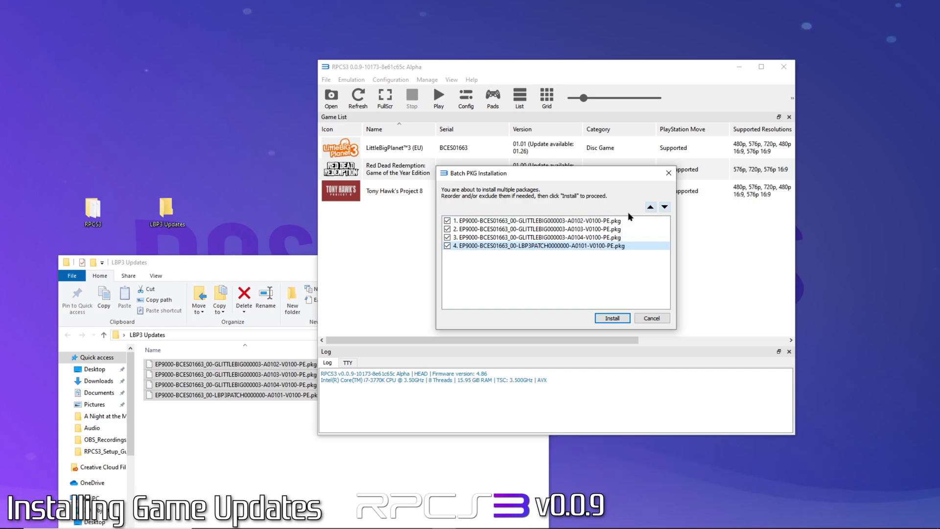
{"action": "left_click", "coordinate": [650, 207]}
{"action": "left_click", "coordinate": [650, 207]}
{"action": "left_click", "coordinate": [650, 207]}
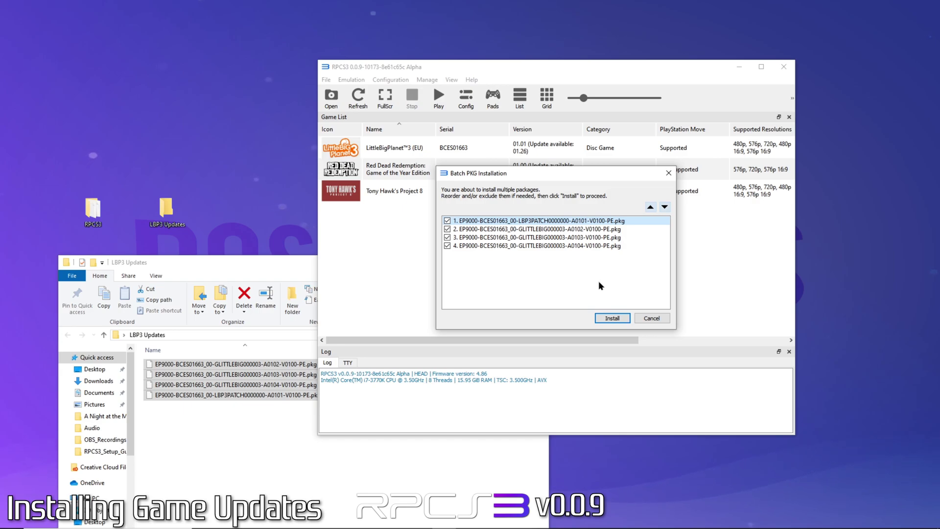
{"action": "left_click", "coordinate": [609, 321]}
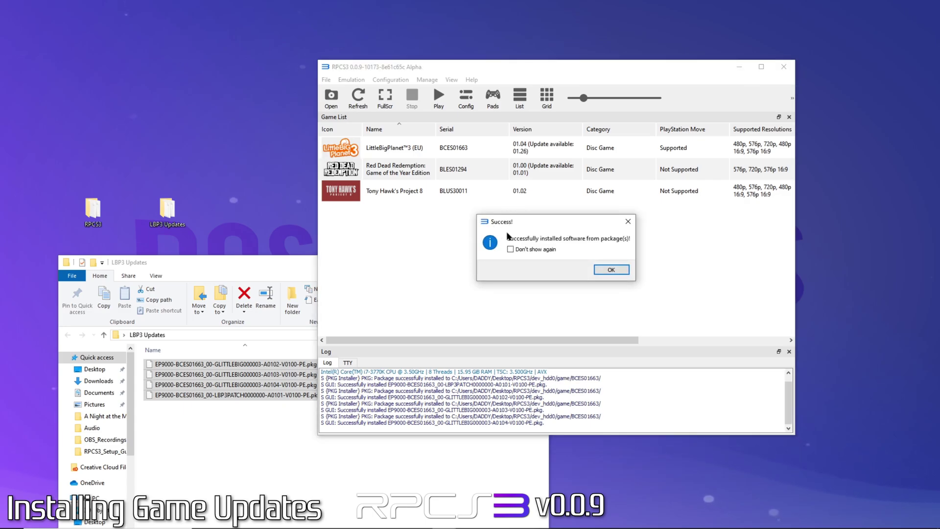
{"action": "left_click", "coordinate": [610, 269]}
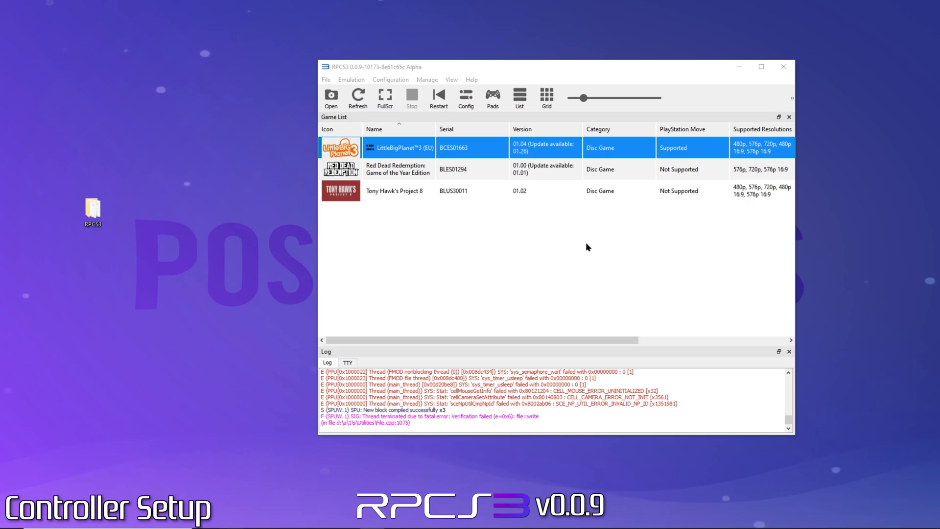
Step: Set Player 1 to XInput with XInput Pad #1, rebind two D-Pad directions, and save
{"action": "left_click", "coordinate": [494, 100]}
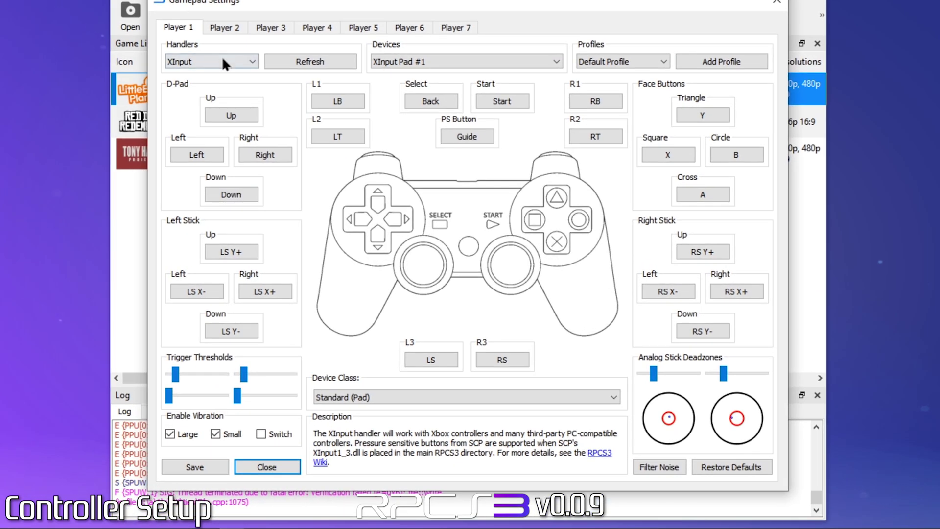
{"action": "left_click", "coordinate": [246, 64]}
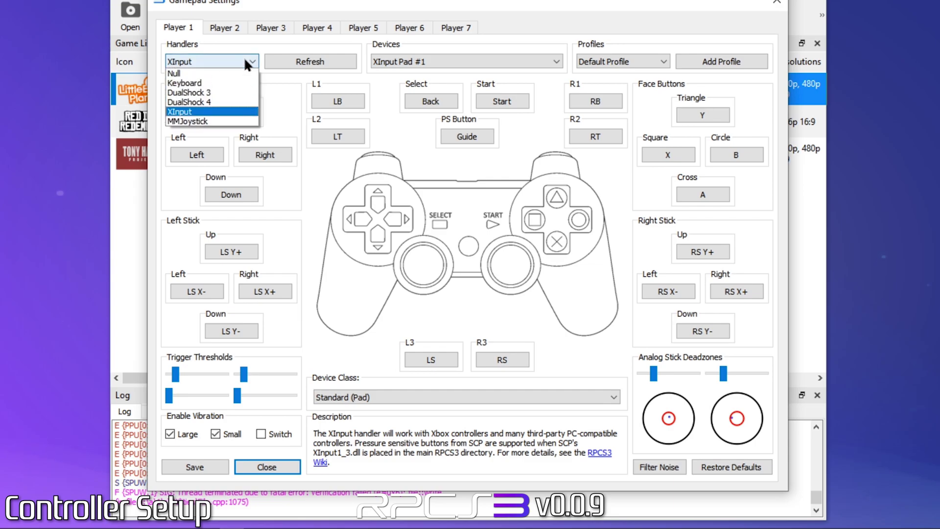
{"action": "left_click", "coordinate": [207, 114]}
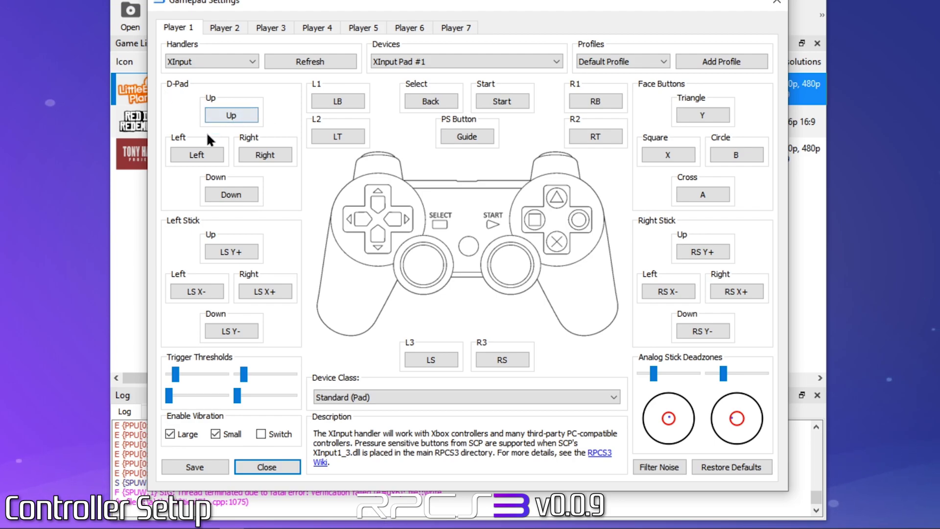
{"action": "left_click", "coordinate": [228, 117]}
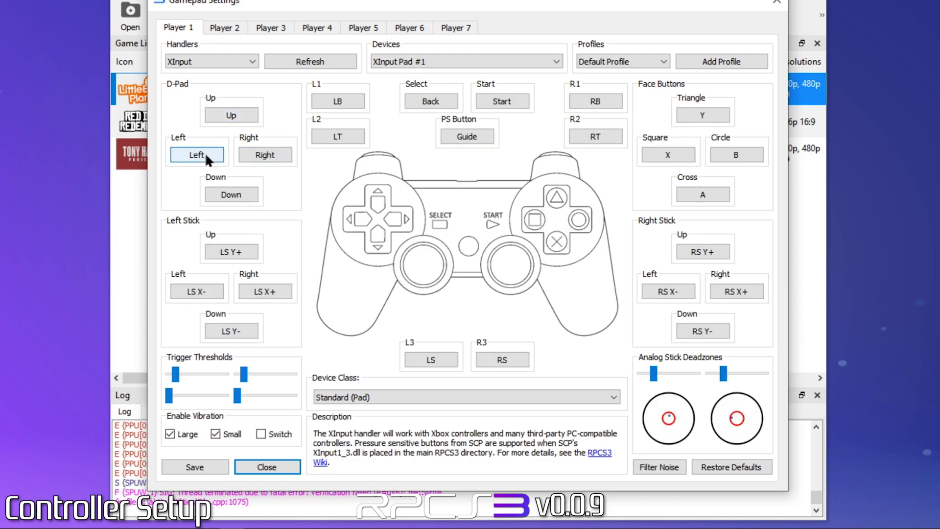
{"action": "left_click", "coordinate": [233, 195]}
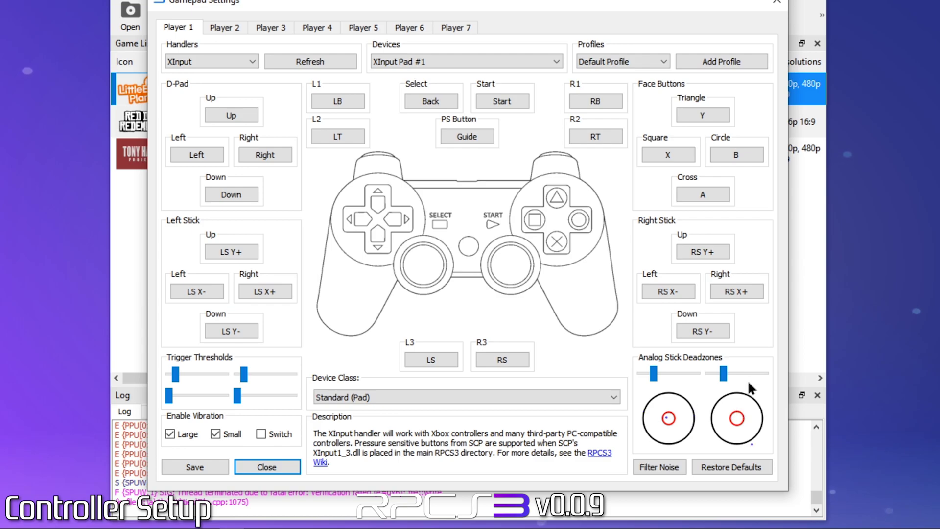
{"action": "left_click", "coordinate": [204, 462]}
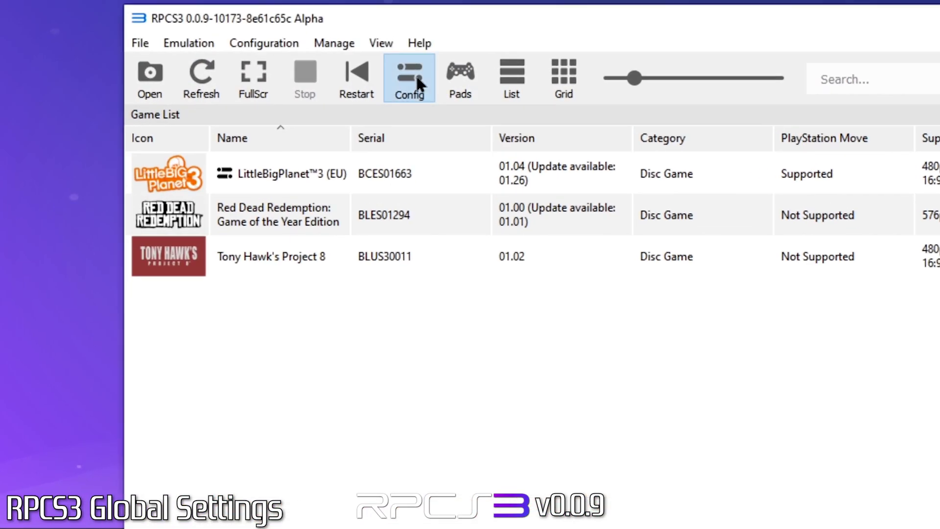
Step: Open the global Settings and review the CPU tab's LLVM recompiler and thread scheduler options
{"action": "left_click", "coordinate": [419, 84]}
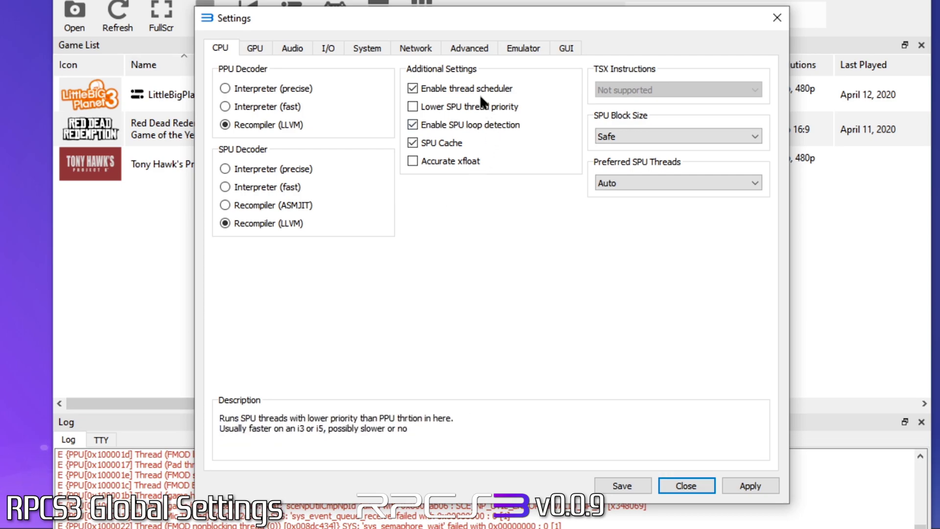
{"action": "mouse_move", "coordinate": [513, 88]}
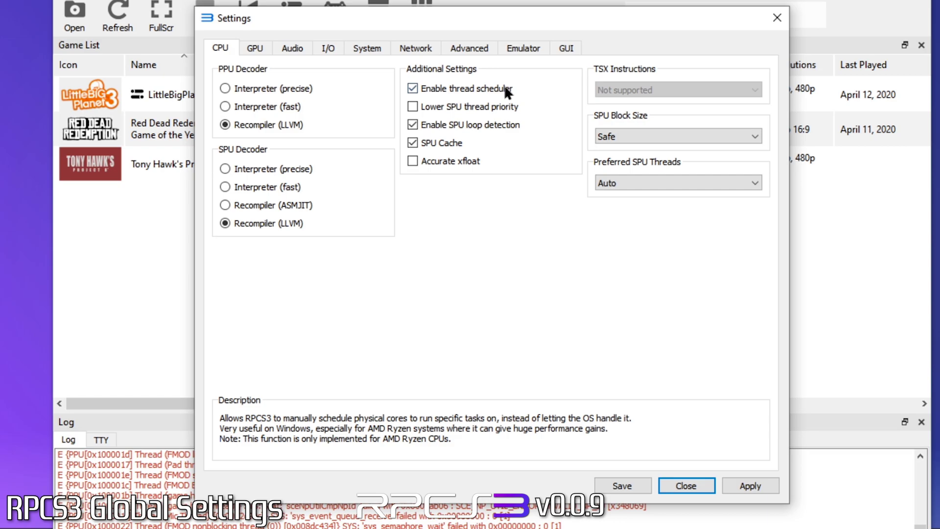
Step: Set the global renderer to Vulkan on the GPU settings page
{"action": "left_click", "coordinate": [255, 47]}
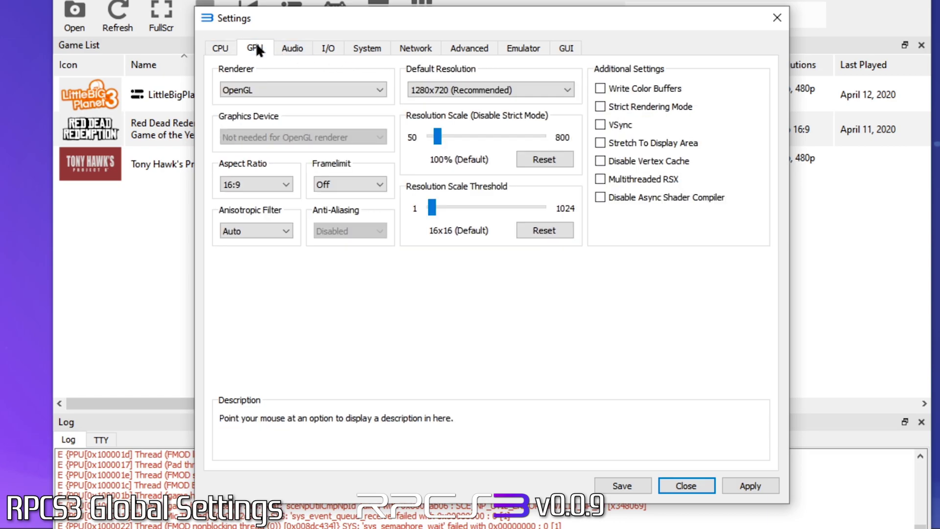
{"action": "left_click", "coordinate": [366, 86]}
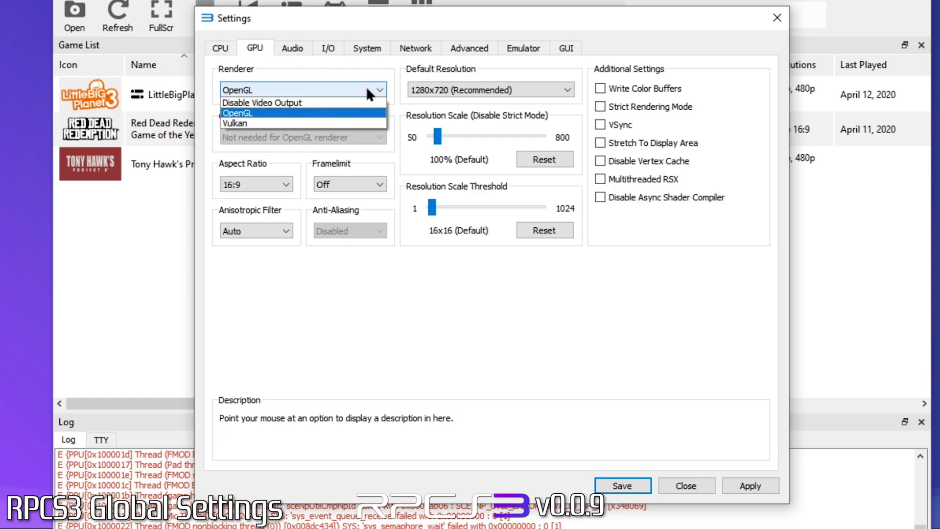
{"action": "left_click", "coordinate": [297, 124]}
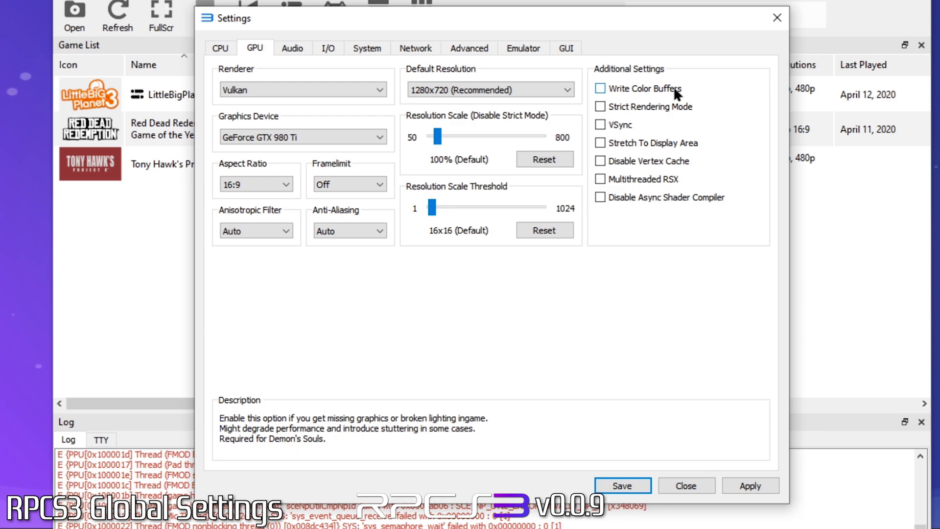
Step: Enable the performance overlay in the Emulator settings, then view the GUI settings
{"action": "left_click", "coordinate": [514, 48]}
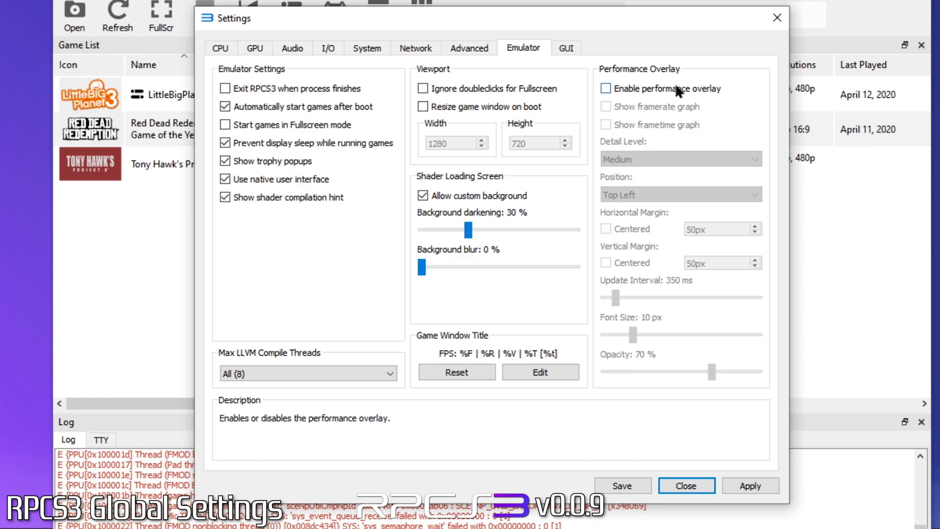
{"action": "left_click", "coordinate": [606, 89]}
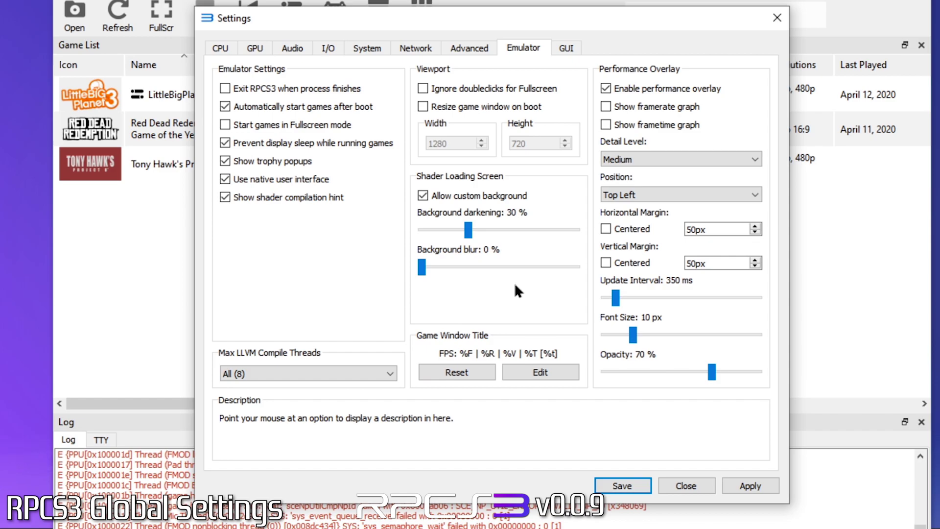
{"action": "left_click", "coordinate": [563, 47]}
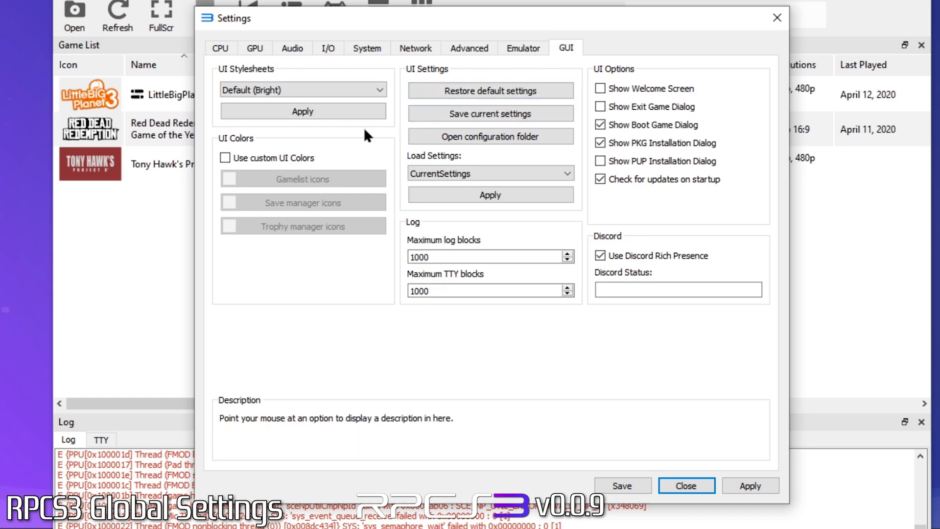
Step: Apply the Skyline (Nightfall) stylesheet as a trial
{"action": "left_click", "coordinate": [322, 88]}
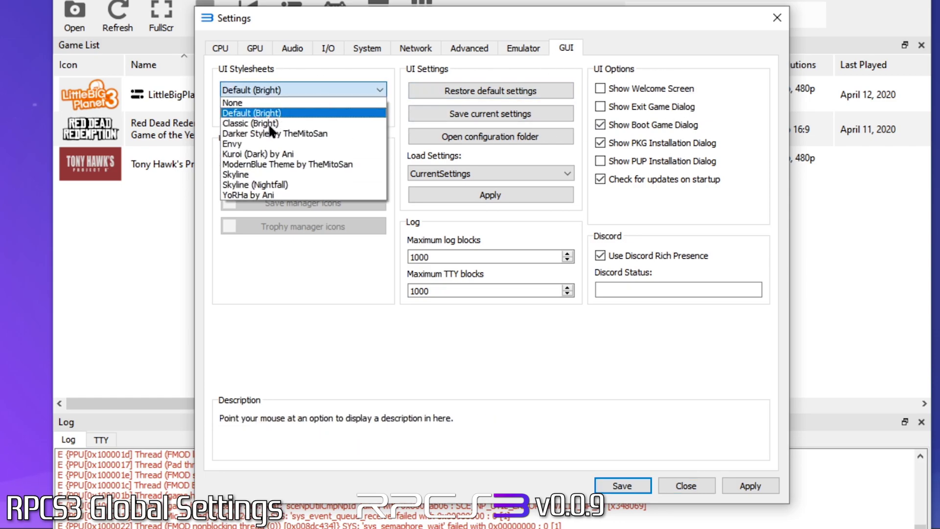
{"action": "left_click", "coordinate": [270, 184]}
{"action": "left_click", "coordinate": [303, 111]}
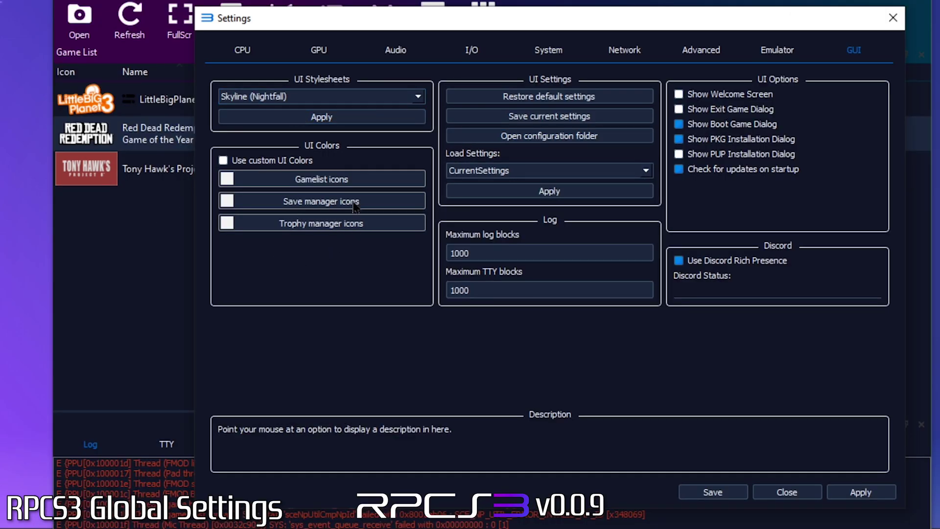
Step: Revert to the Default (Bright) stylesheet and save the global settings
{"action": "left_click", "coordinate": [333, 102]}
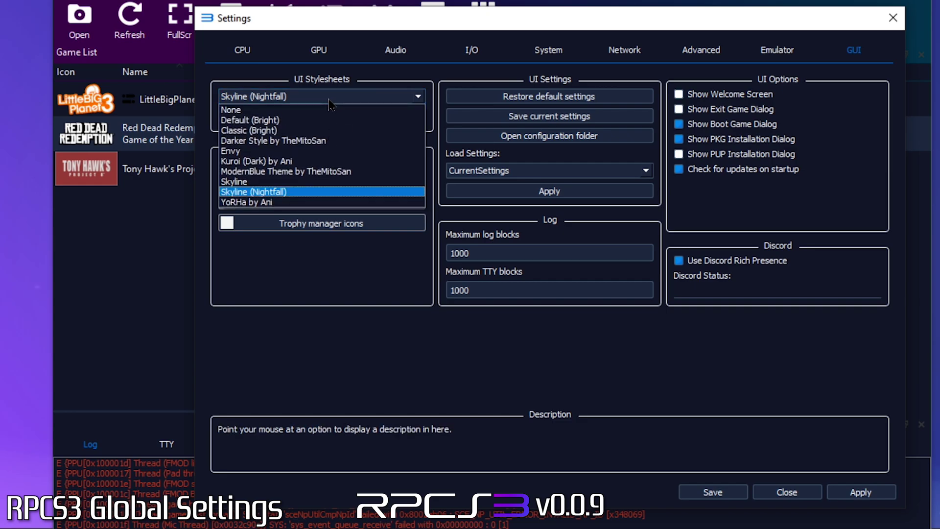
{"action": "left_click", "coordinate": [338, 117]}
{"action": "left_click", "coordinate": [346, 120]}
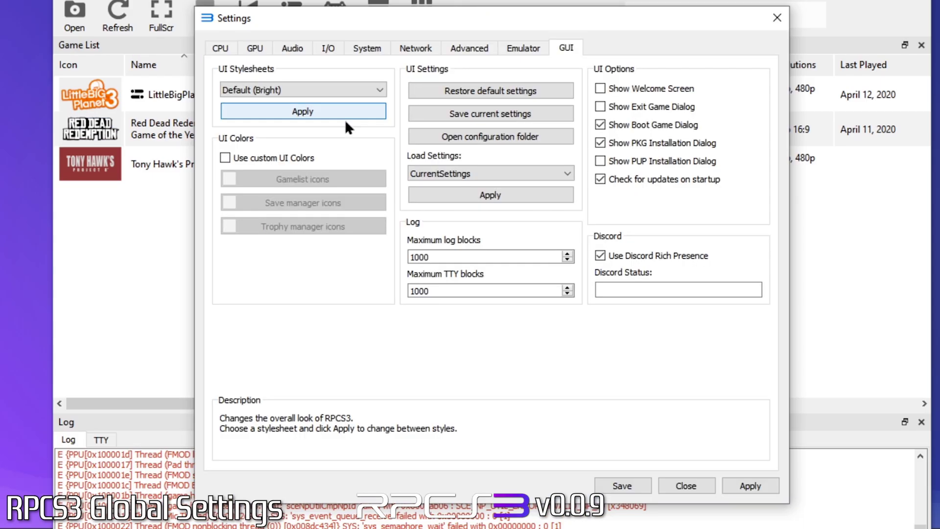
{"action": "left_click", "coordinate": [615, 486]}
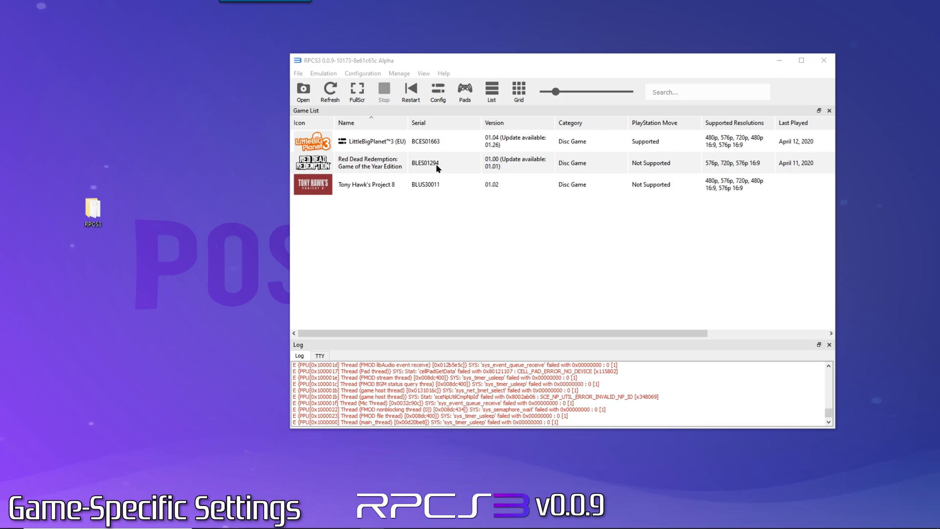
Step: Create a custom configuration for Red Dead Redemption and view its GPU settings
{"action": "right_click", "coordinate": [455, 162]}
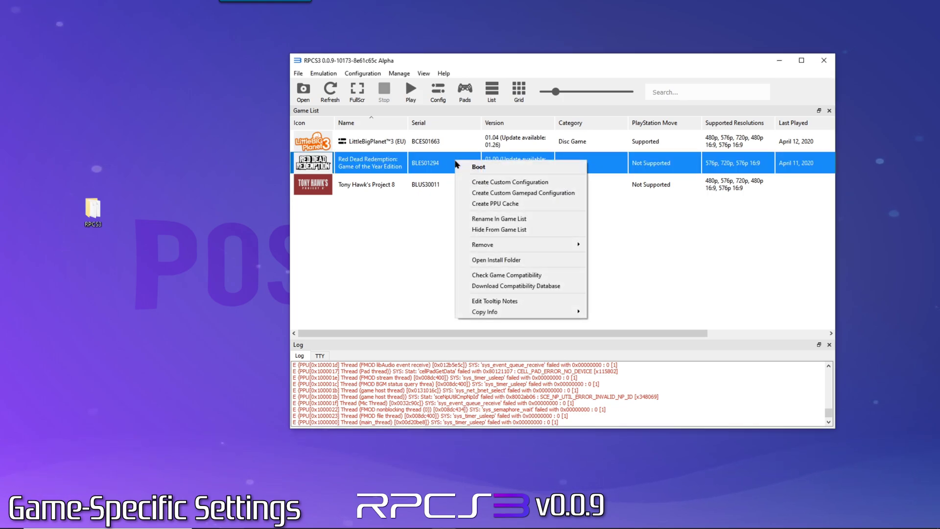
{"action": "left_click", "coordinate": [509, 183]}
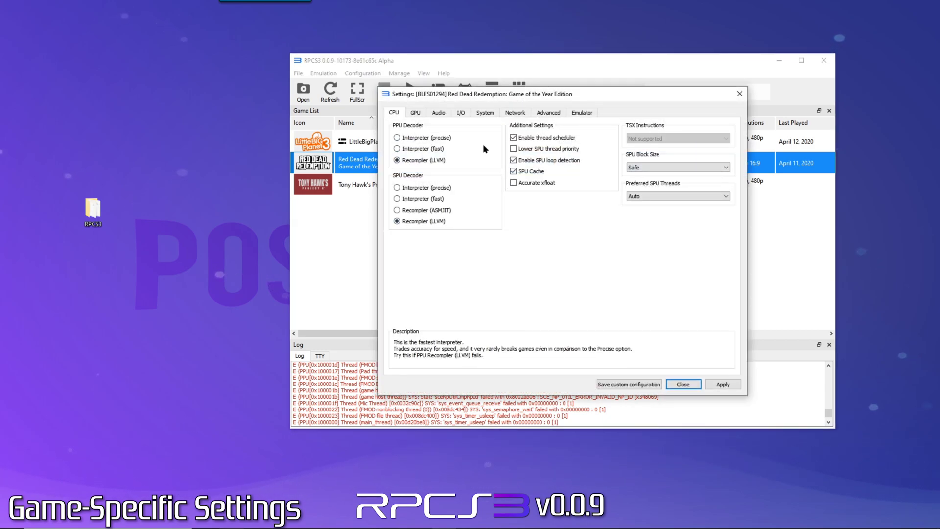
{"action": "left_click", "coordinate": [417, 112]}
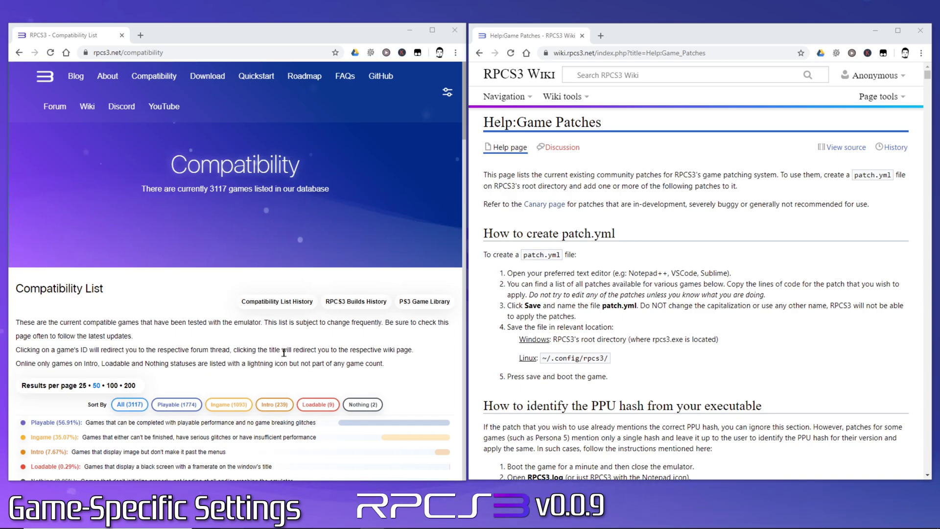
Step: Scroll the compatibility list and the Game Patches wiki page to its Contents section
{"action": "scroll", "coordinate": [284, 352], "scroll_direction": "down", "scroll_amount": 12}
{"action": "scroll", "coordinate": [283, 354], "scroll_direction": "up", "scroll_amount": 10}
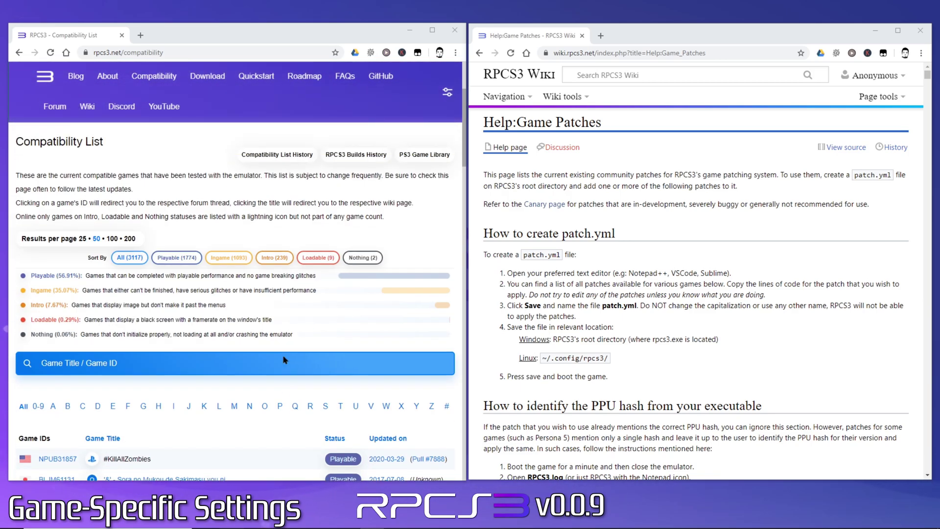
{"action": "scroll", "coordinate": [283, 360], "scroll_direction": "up", "scroll_amount": 3}
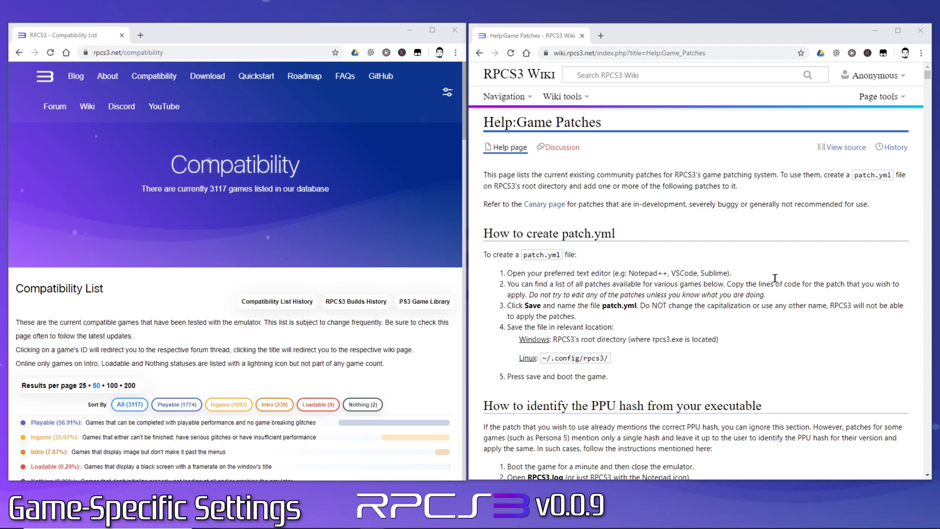
{"action": "scroll", "coordinate": [775, 284], "scroll_direction": "down", "scroll_amount": 5}
{"action": "scroll", "coordinate": [774, 282], "scroll_direction": "down", "scroll_amount": 4}
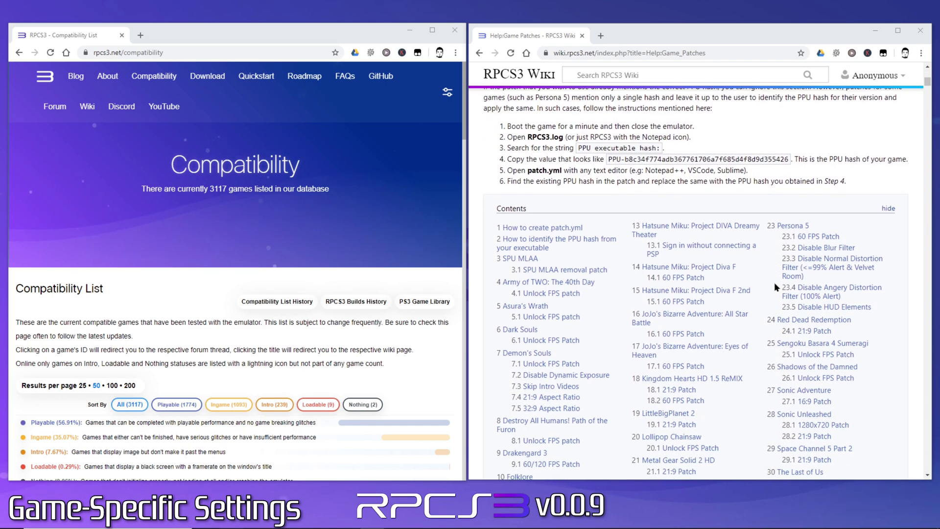